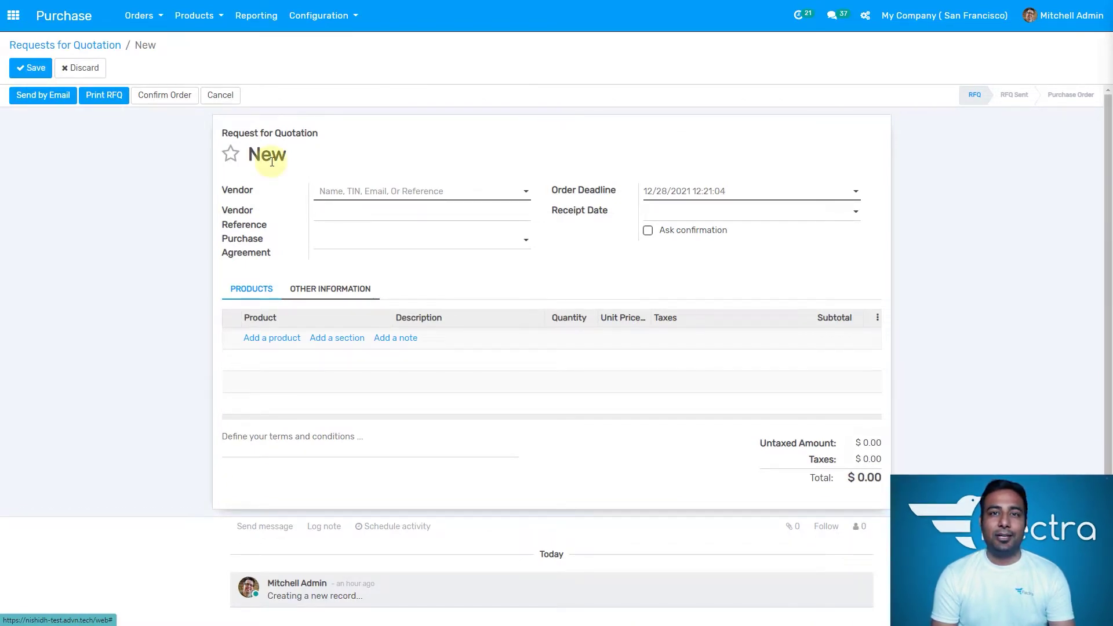
Step: Create Buzz HUB as a new vendor on the quotation and open its vendor record
left_click(479, 191)
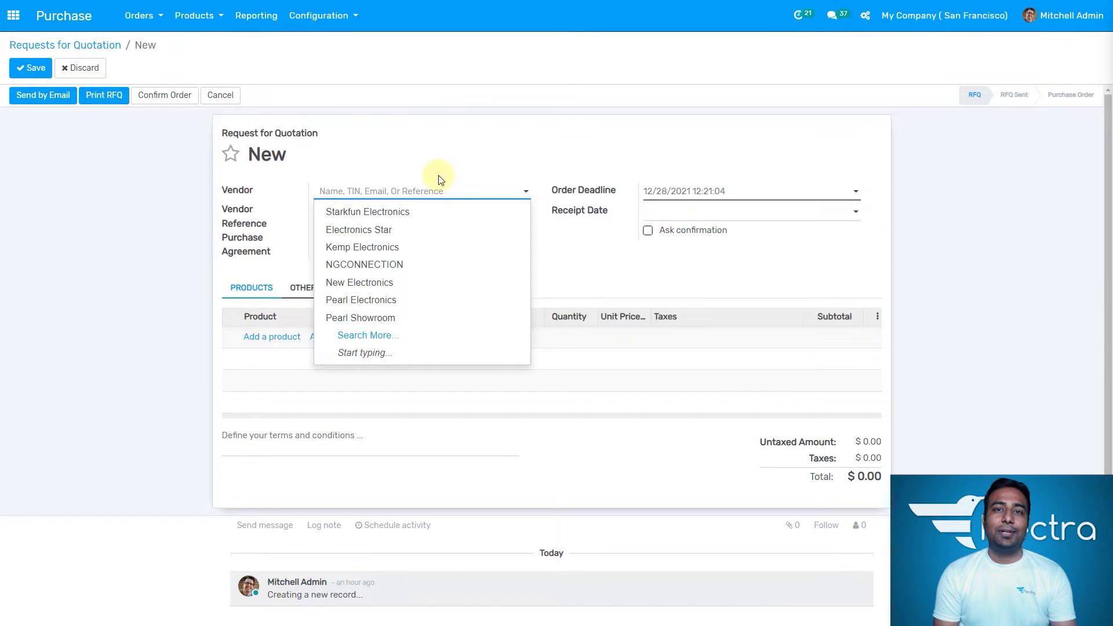
left_click(447, 187)
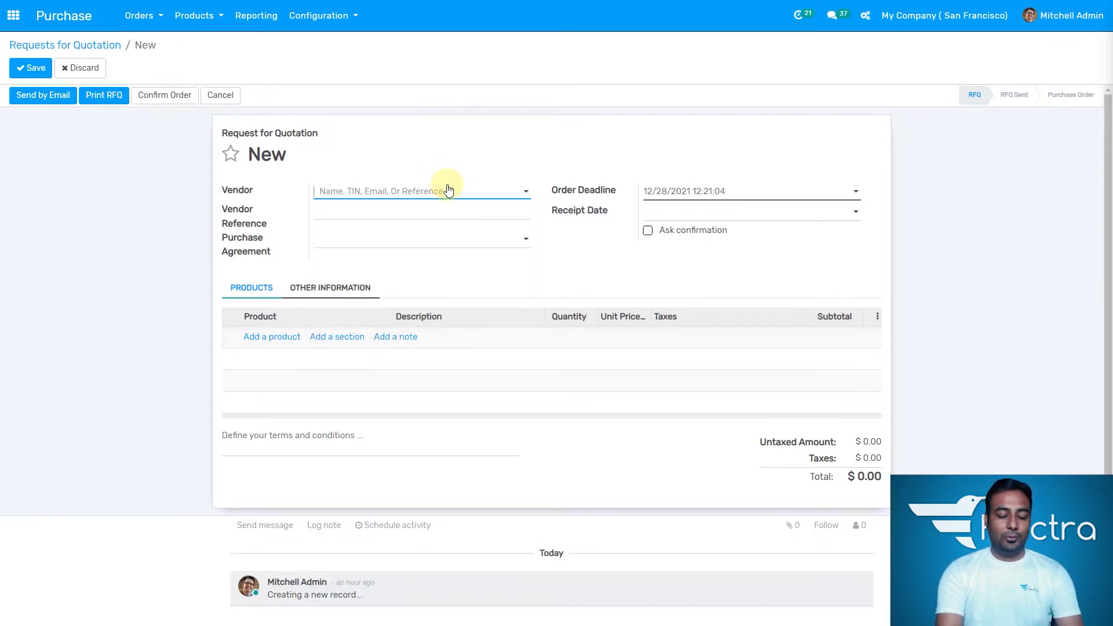
type("Buzz ")
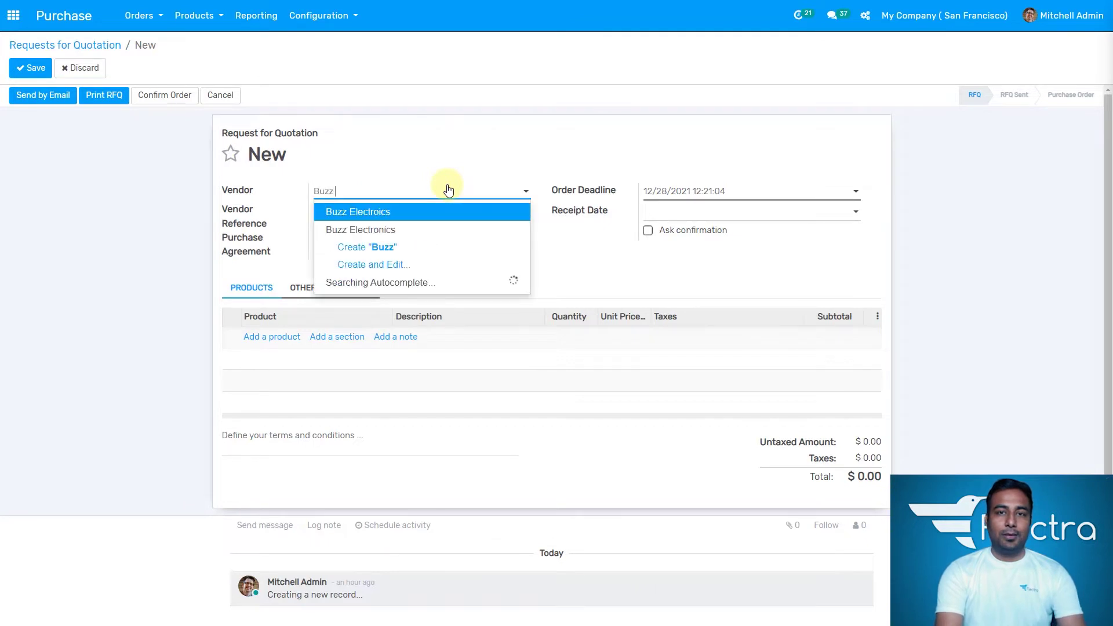
type("HU")
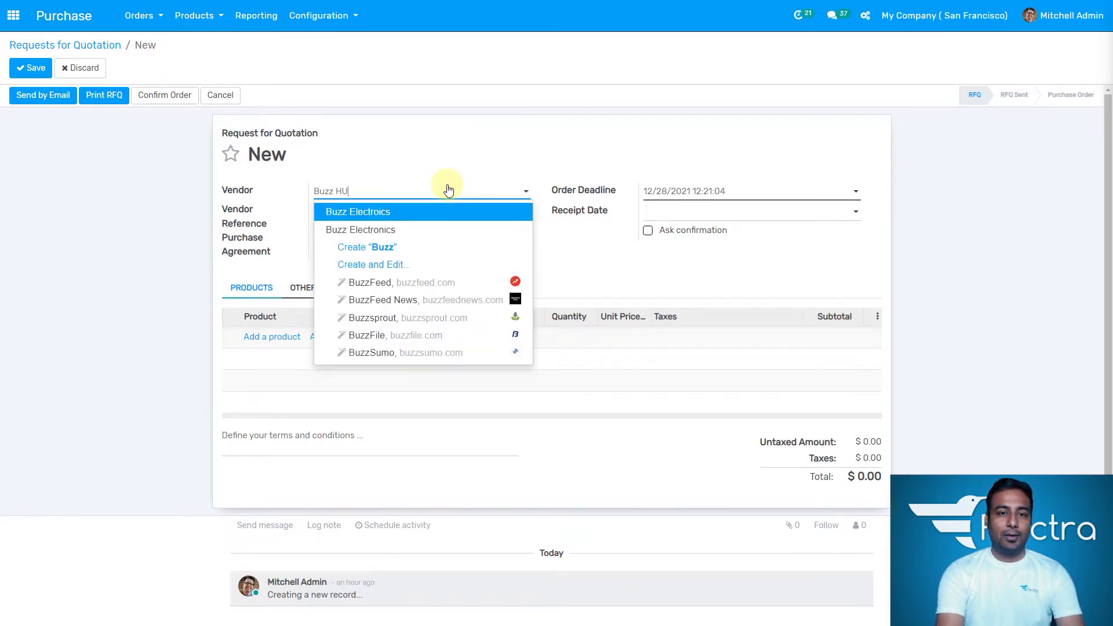
type("B")
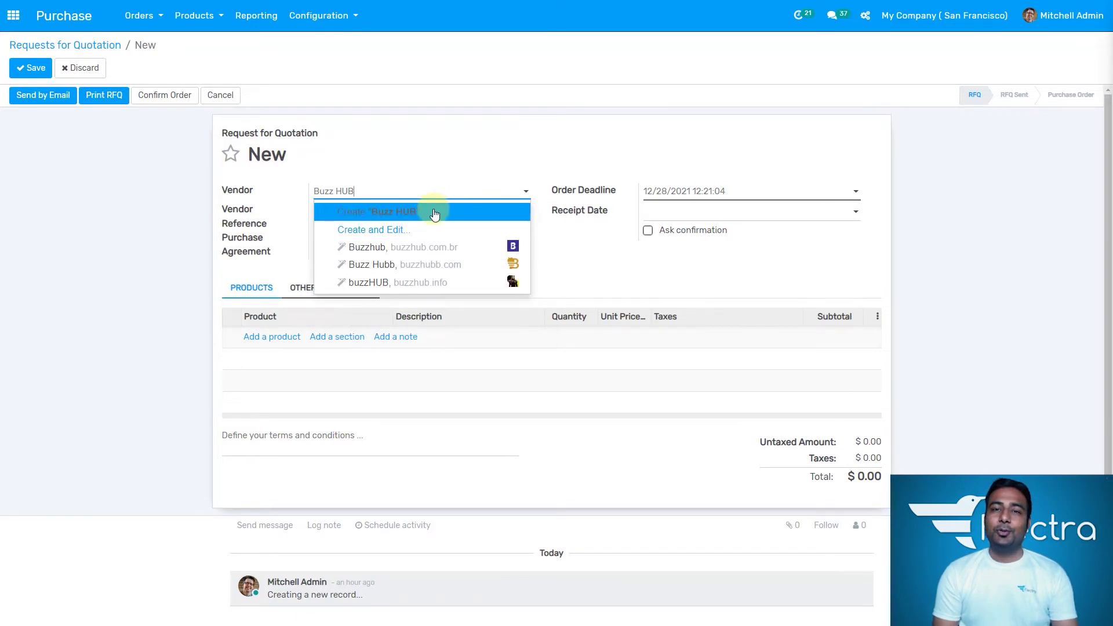
left_click(435, 213)
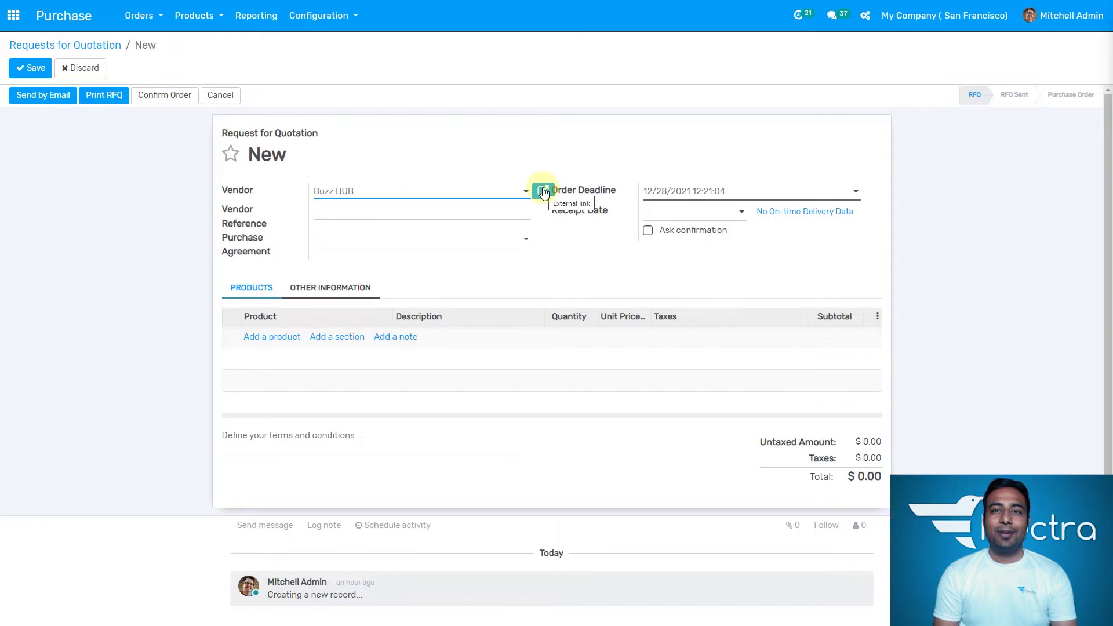
left_click(544, 193)
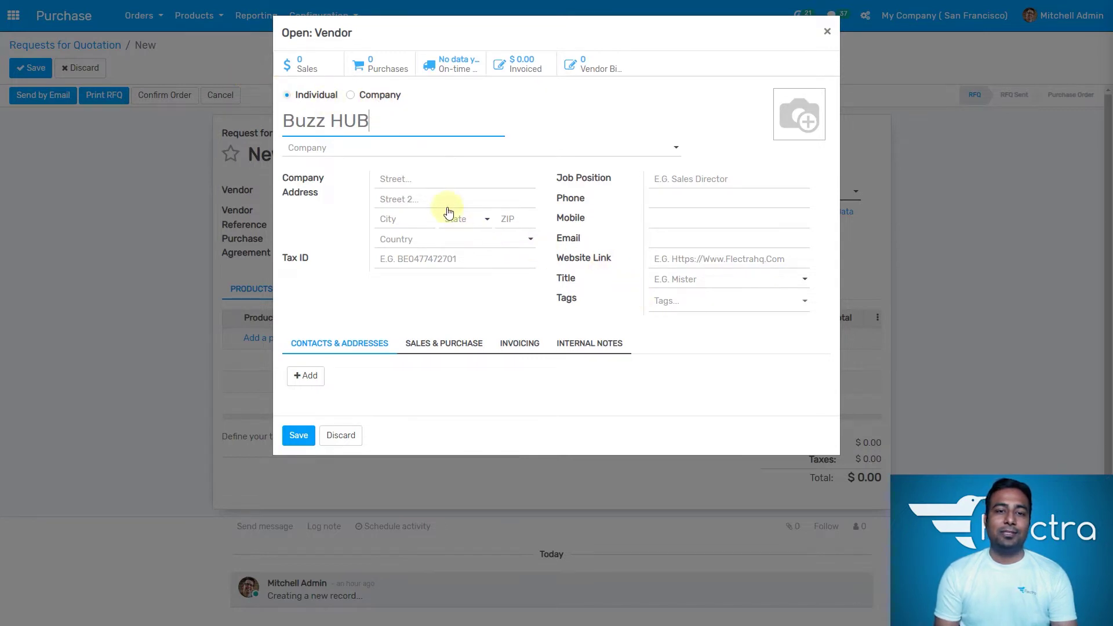
Step: Enter Buzz HUB's street address, city San Diego, state California (US) and ZIP code
left_click(437, 183)
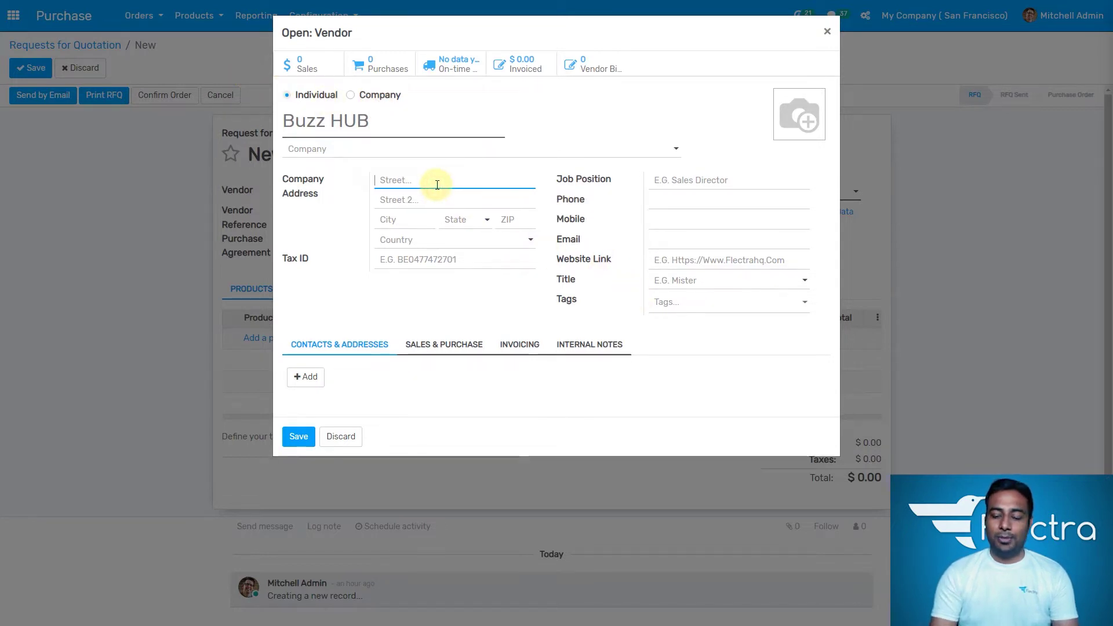
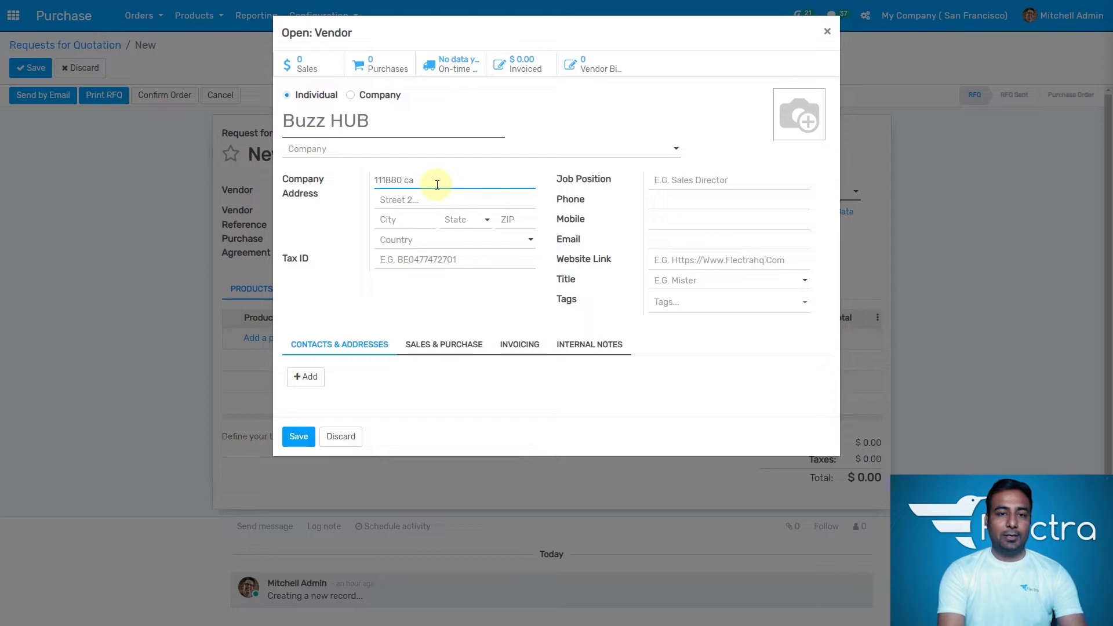
key("Tab")
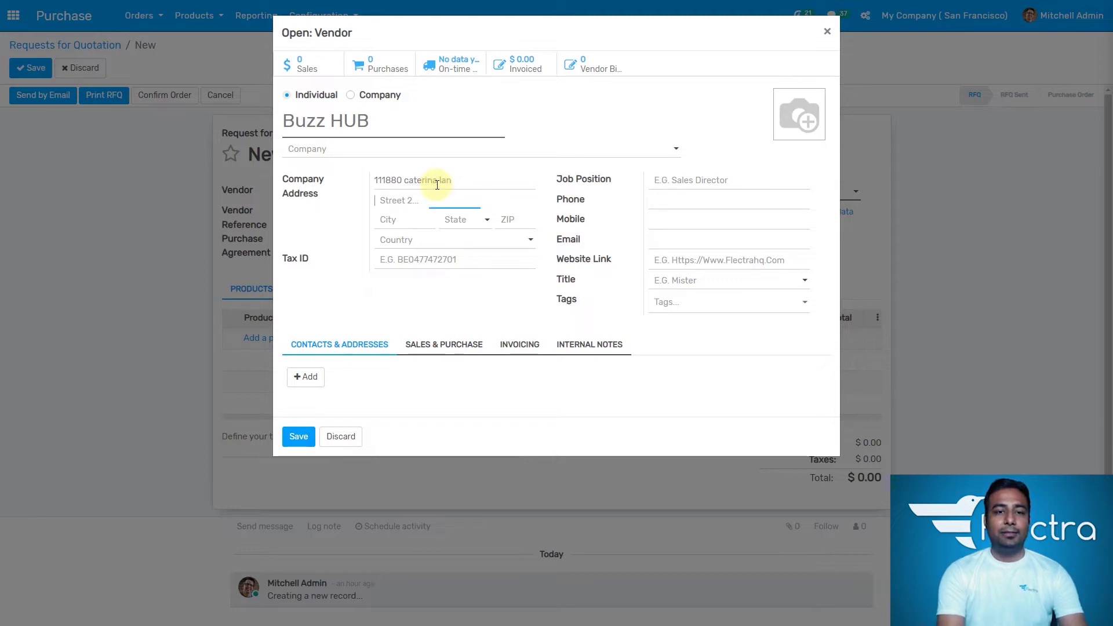
type("lluya")
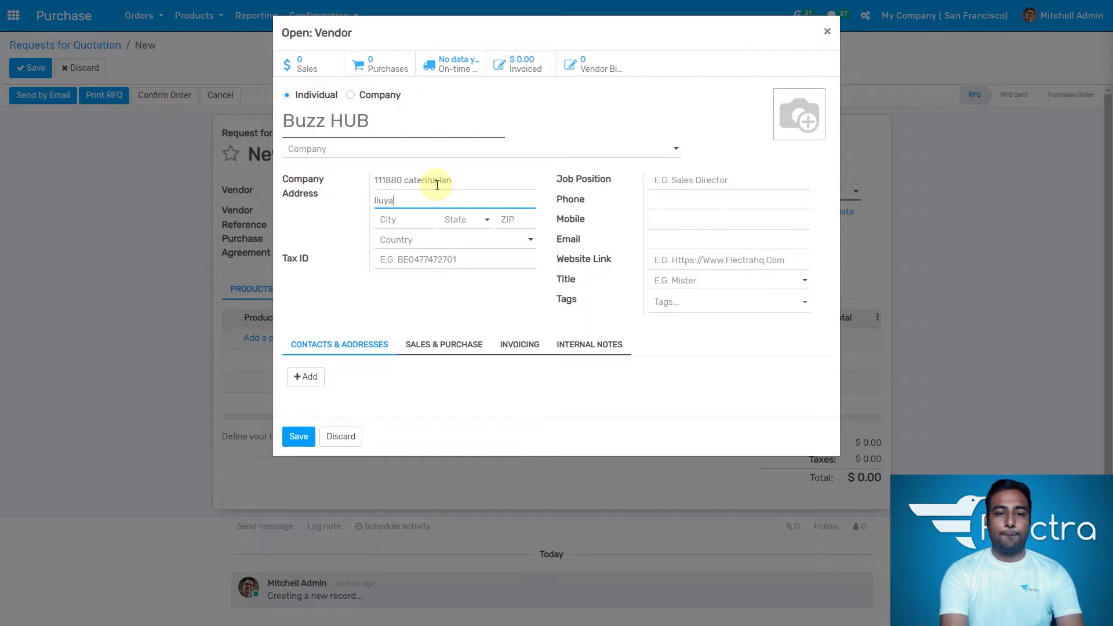
key("Tab")
type("s")
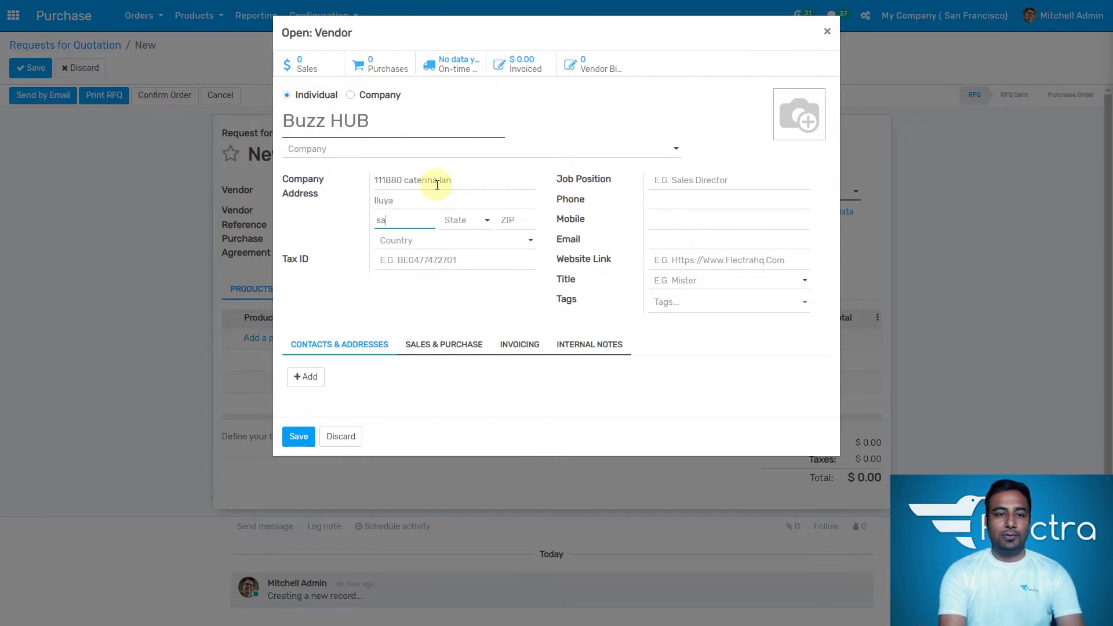
type("an diego")
key("Tab")
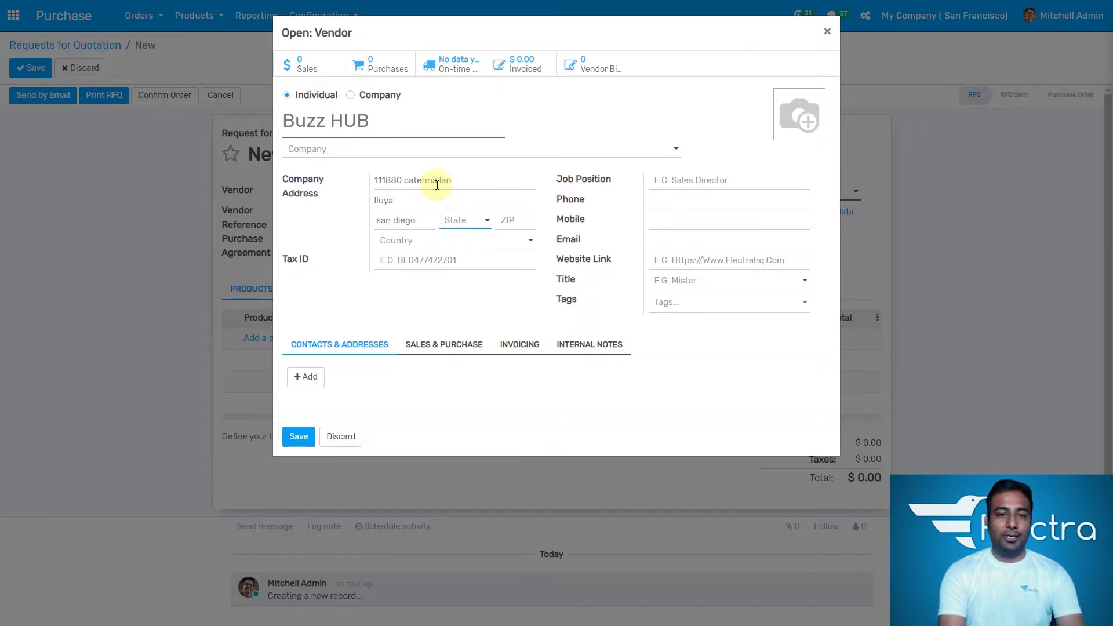
type("c")
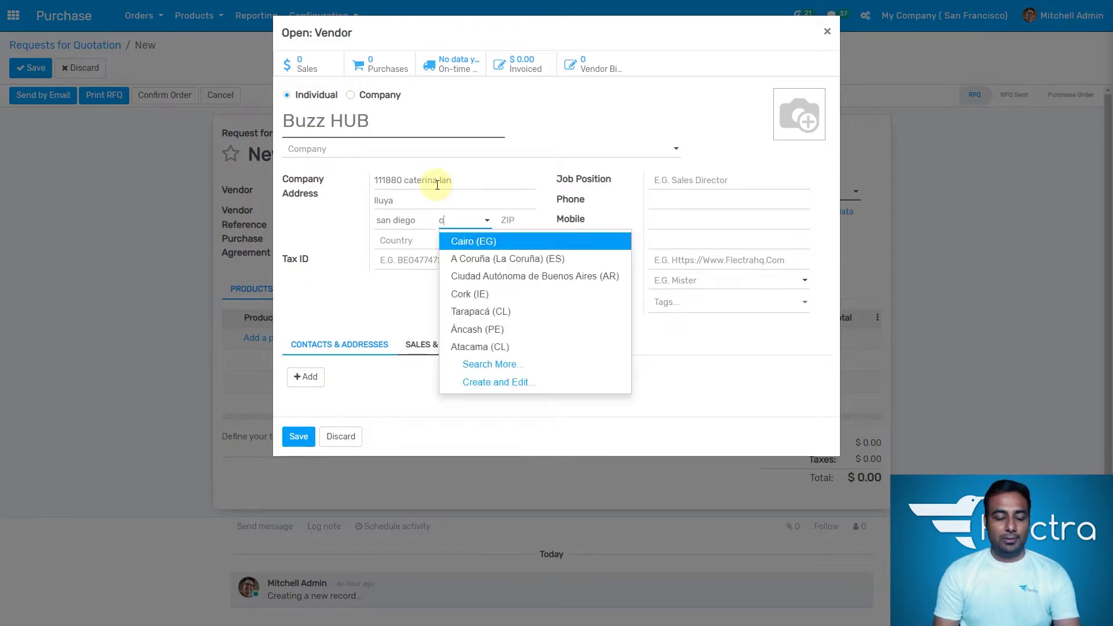
type("al")
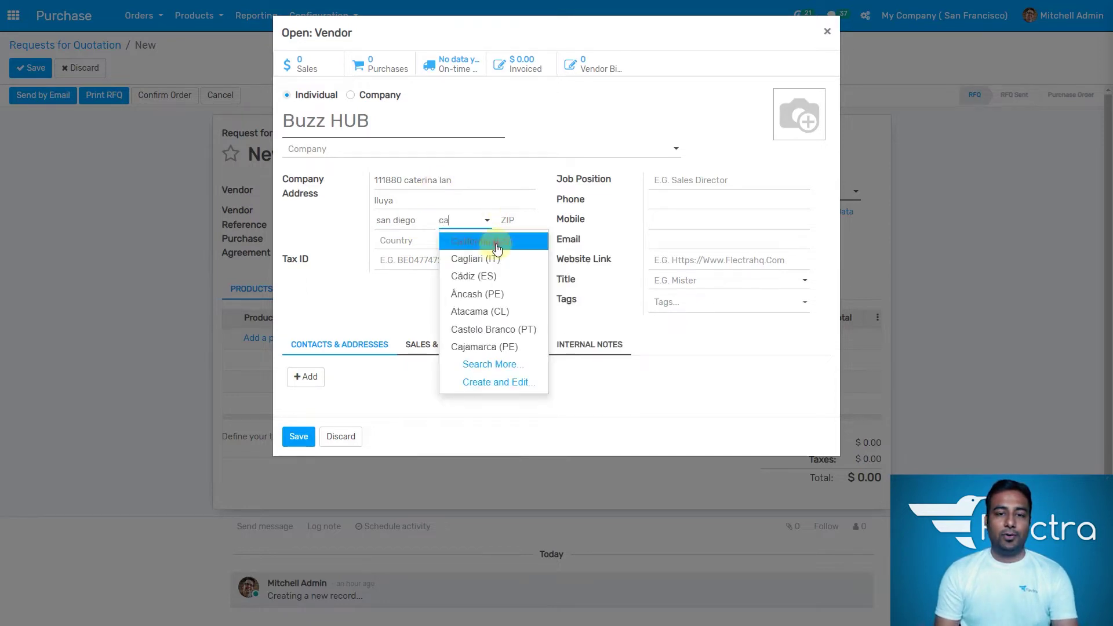
left_click(496, 241)
left_click(517, 222)
type("920")
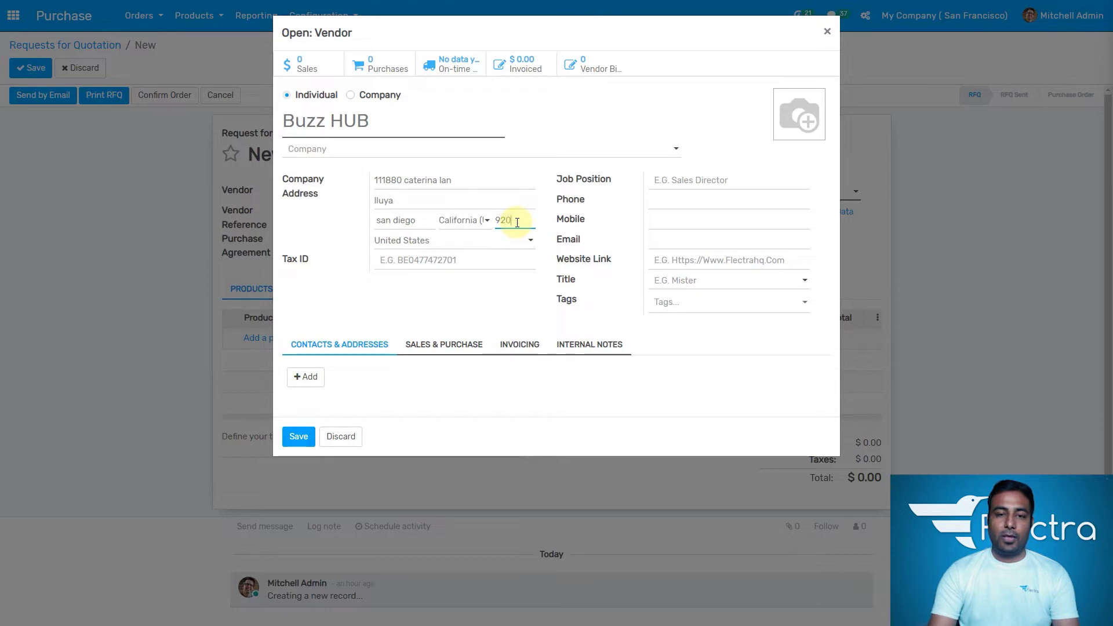
type("20")
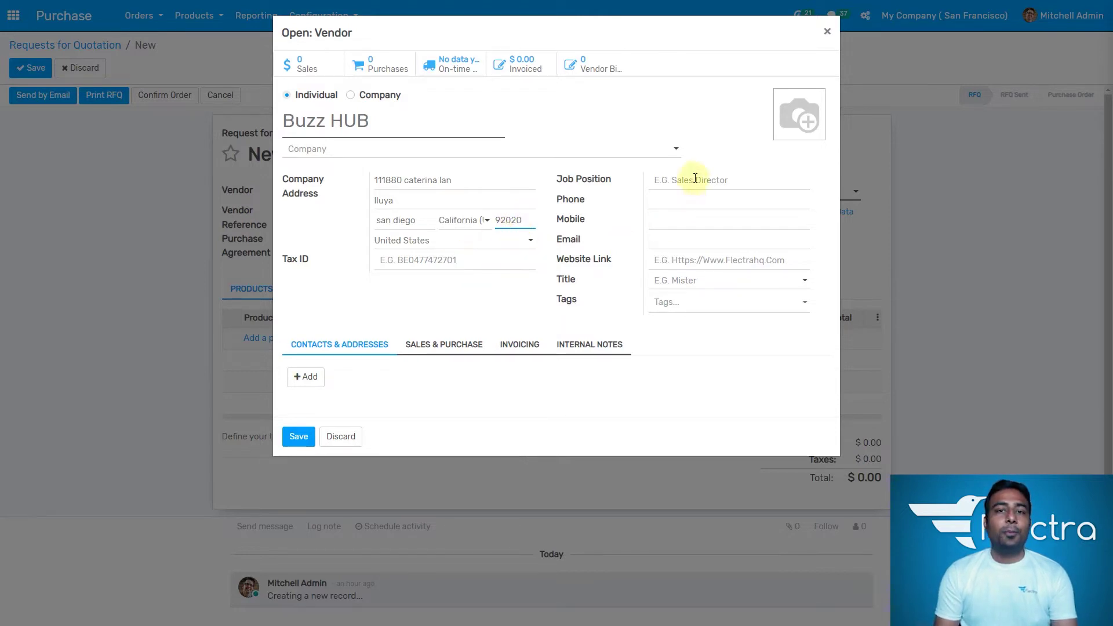
left_click(695, 178)
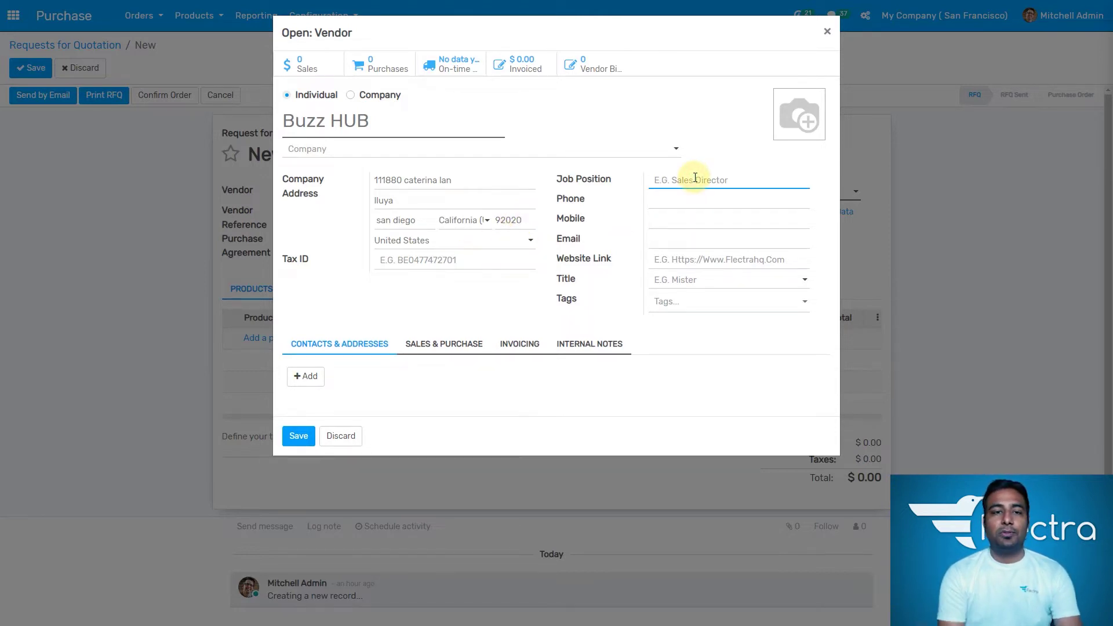
Step: Mark Buzz HUB as a company, add its e-mail address, and save the vendor
left_click(352, 95)
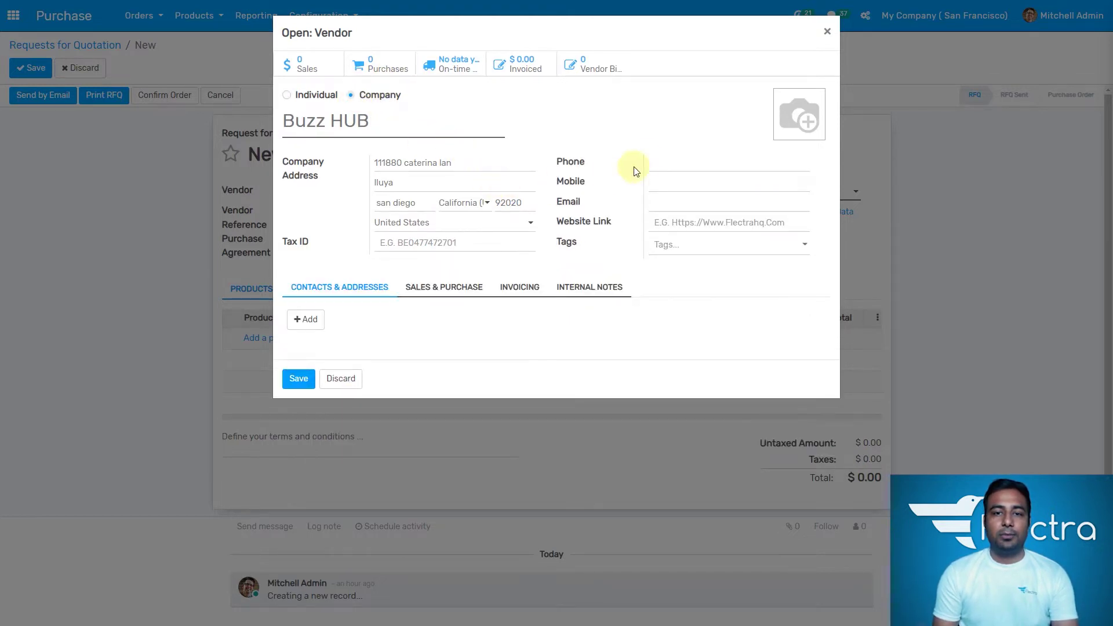
left_click(689, 206)
type("test@gmail.com")
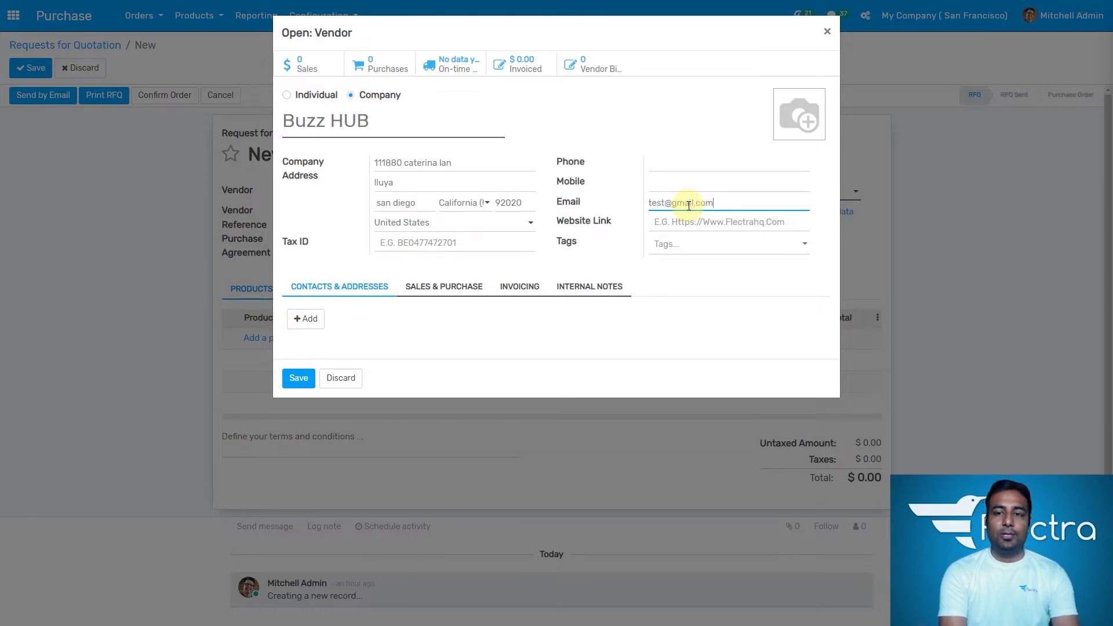
left_click(304, 378)
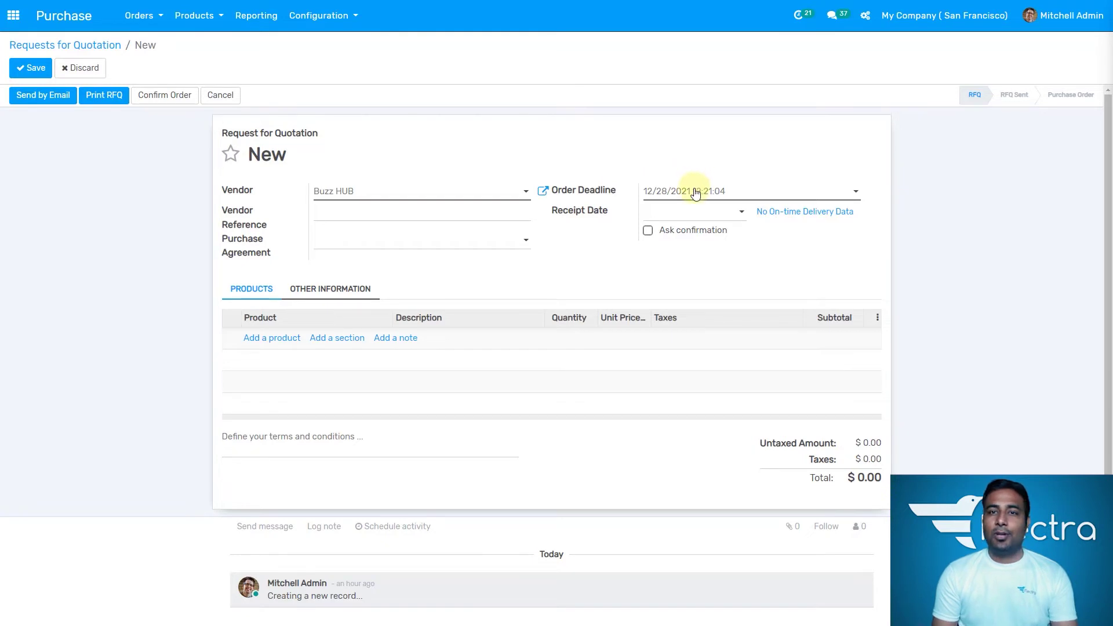
Step: Set vendor reference H-3 and receipt date 28 December 2021, leaving Purchase Agreement empty
left_click(341, 218)
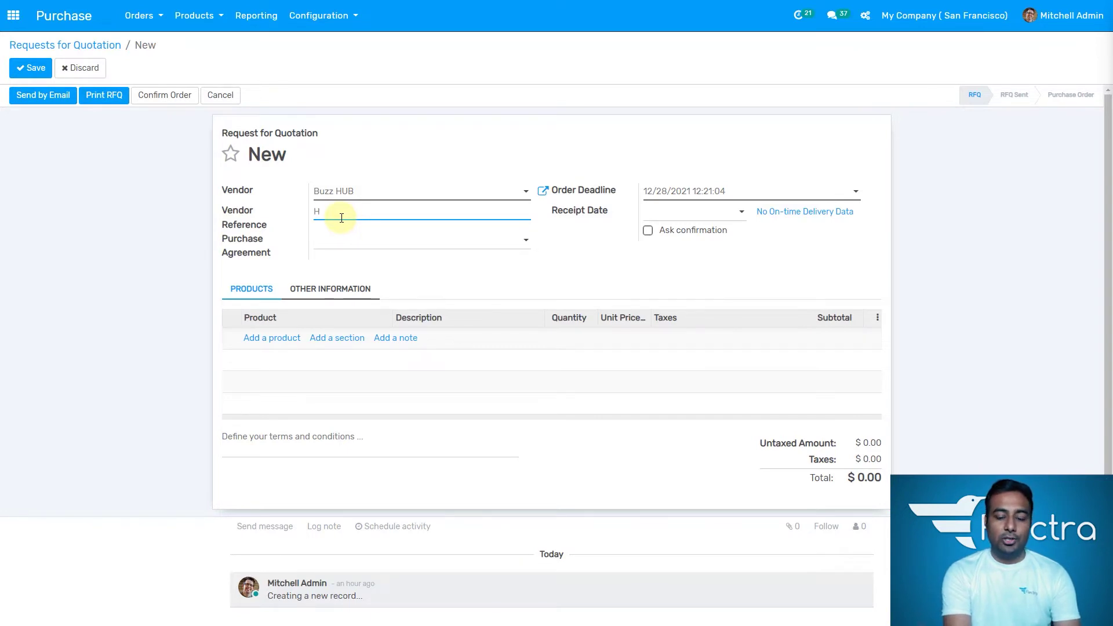
type("3")
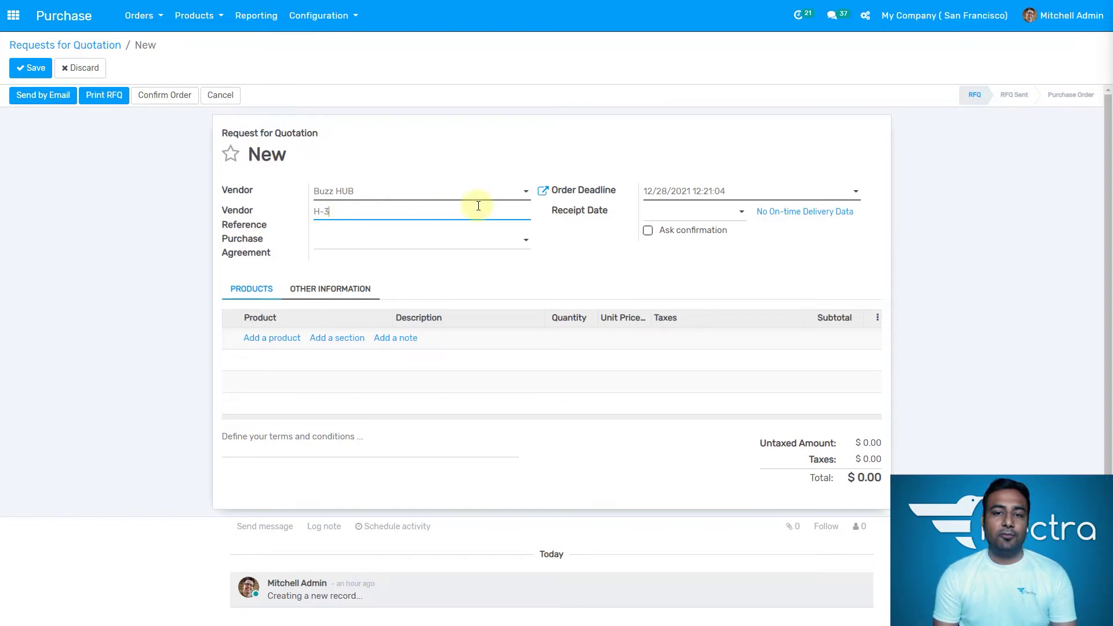
left_click(671, 213)
left_click(727, 341)
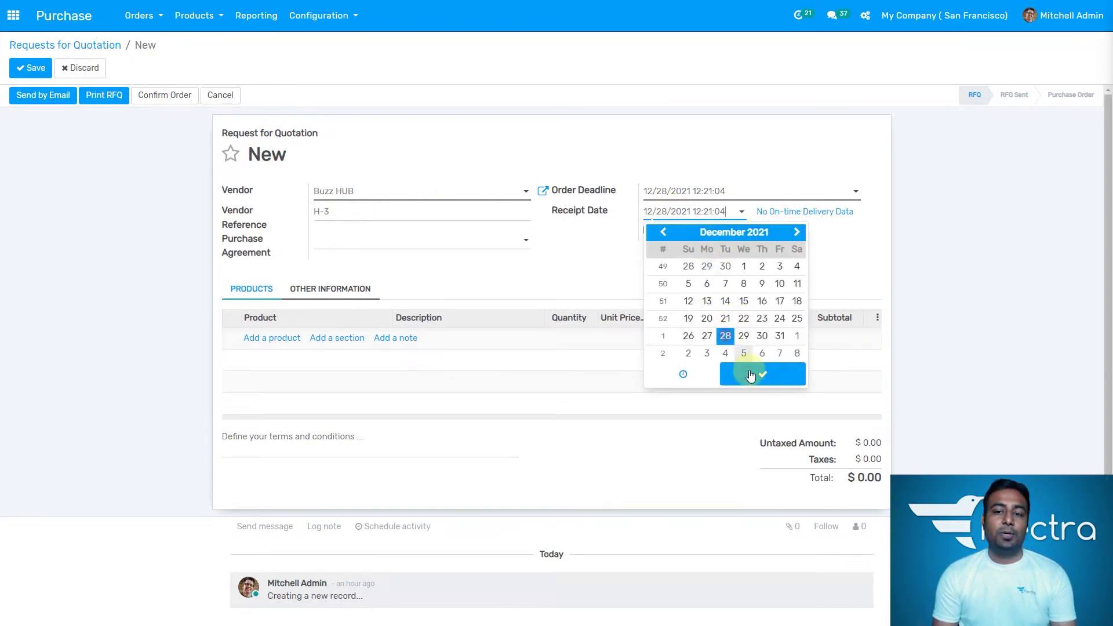
left_click(751, 374)
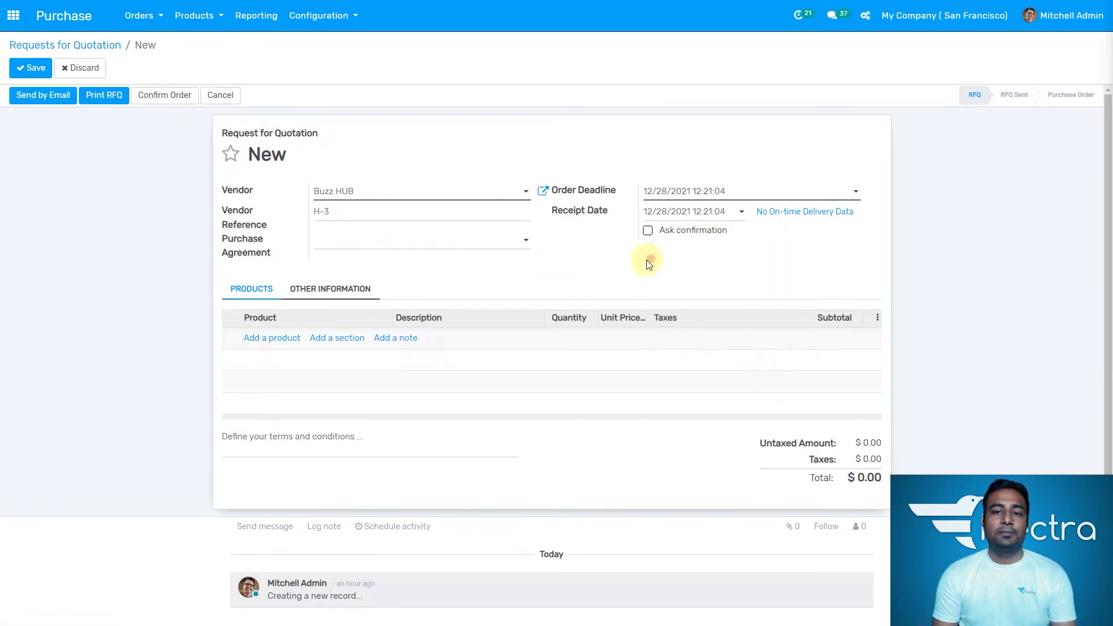
left_click(462, 249)
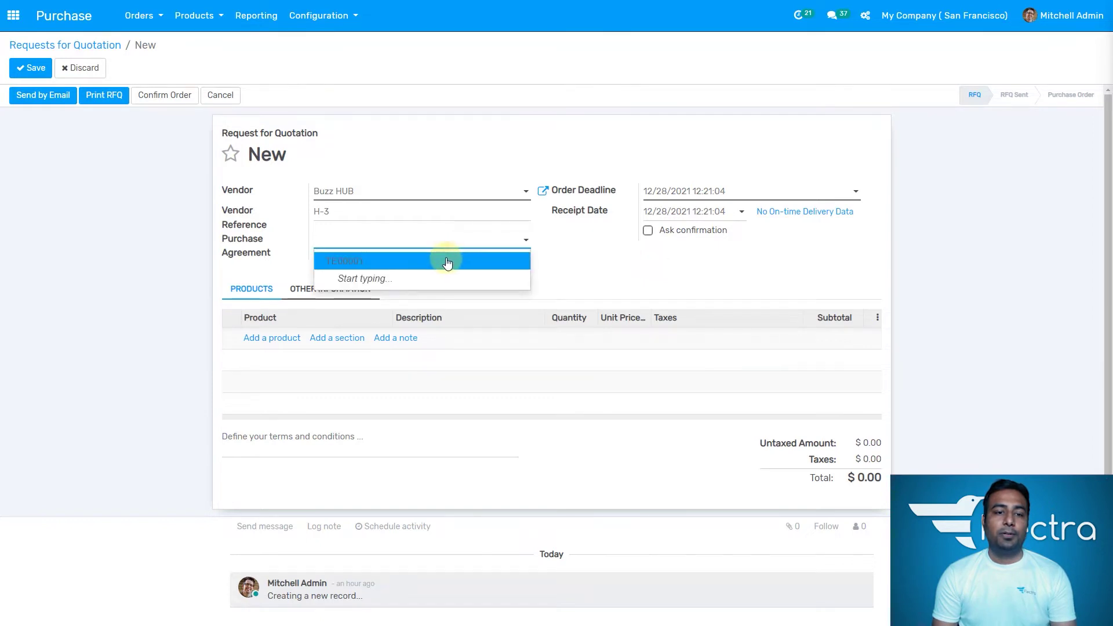
left_click(579, 256)
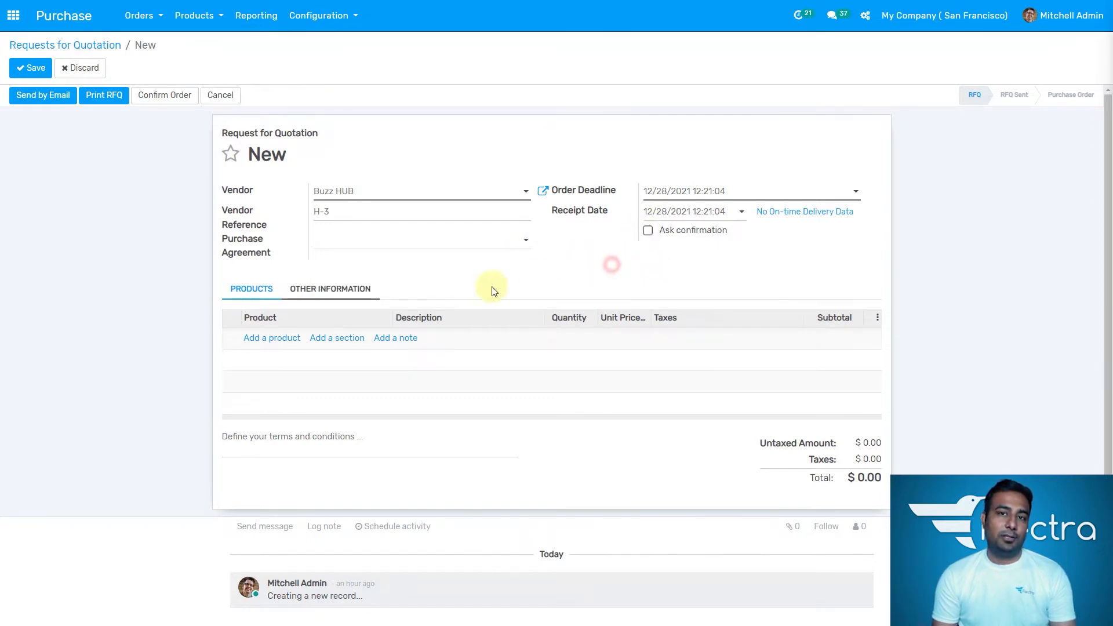
Step: Add a Mouse (White) product line with a unit price of 2.99
left_click(269, 341)
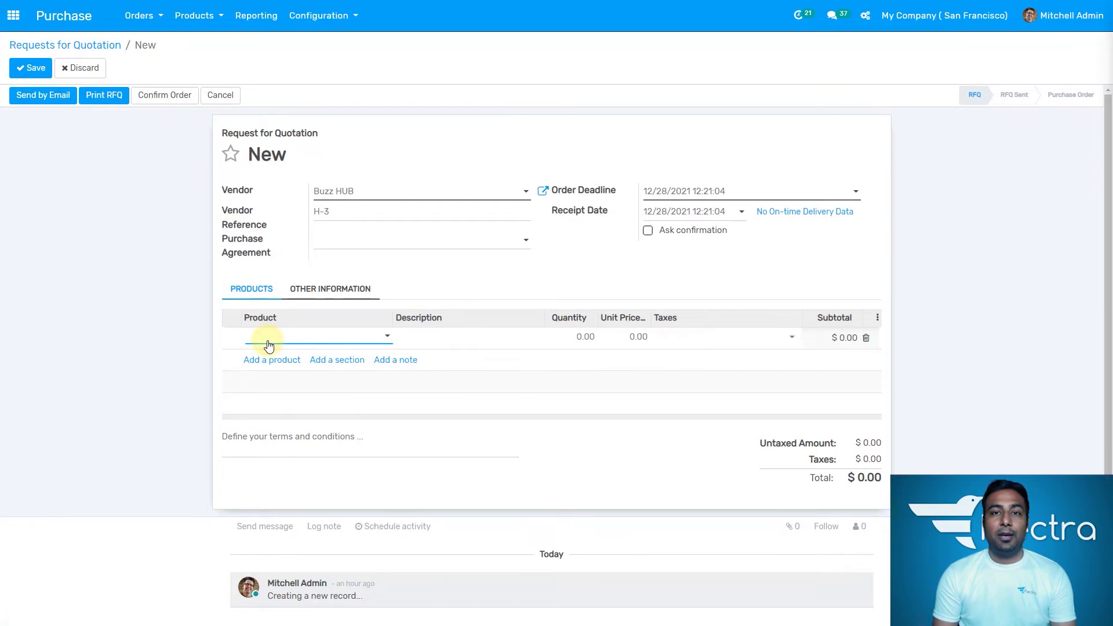
type("pen d")
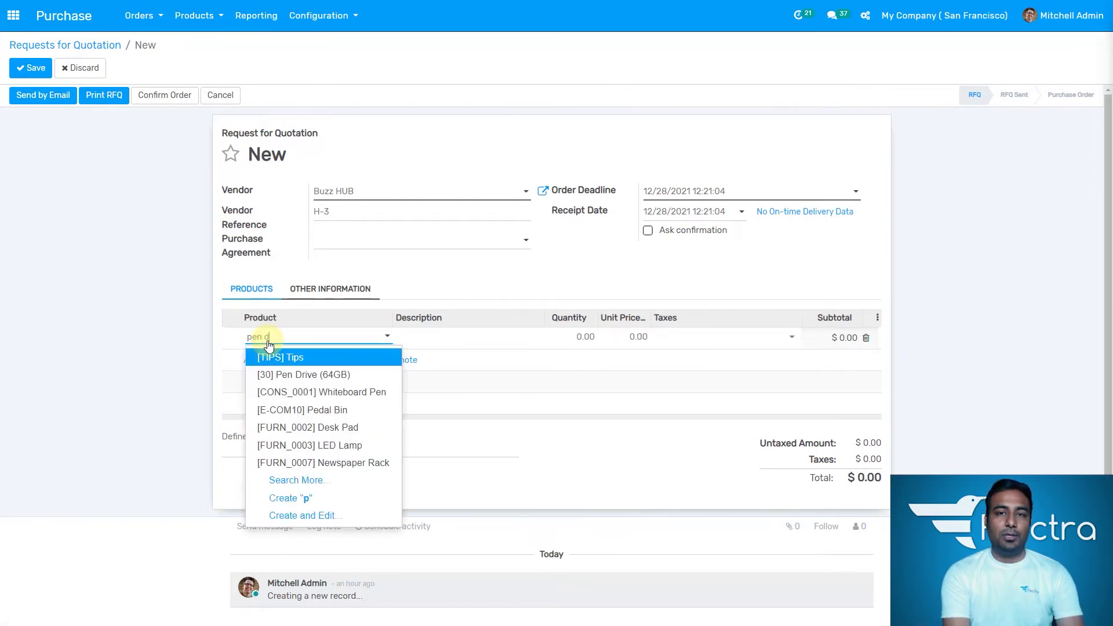
type("ri")
key("BackSpace")
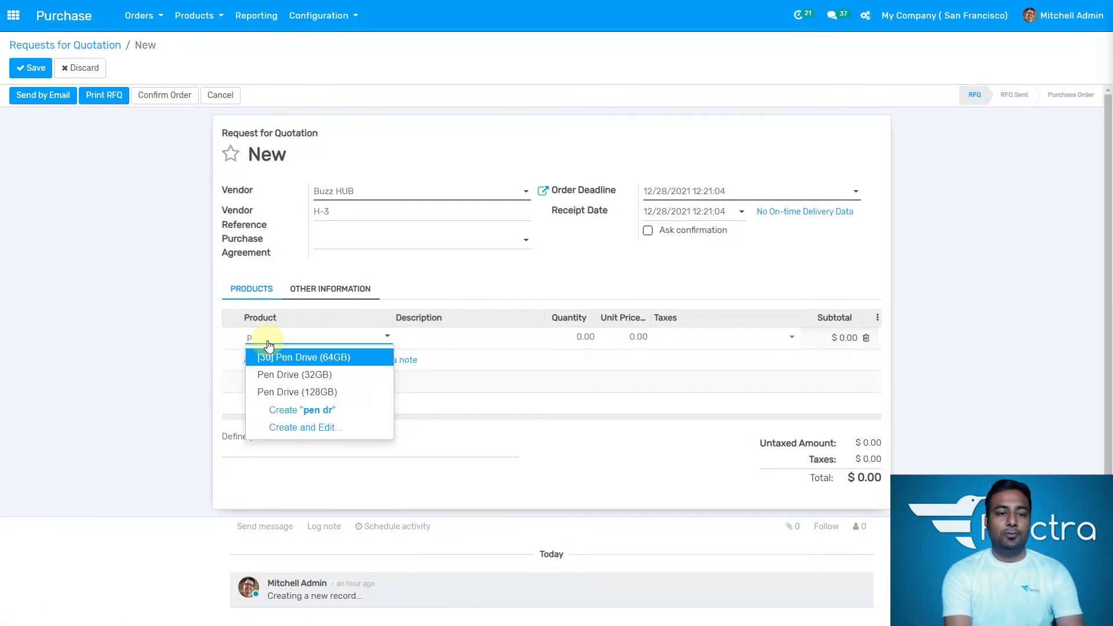
type("mo")
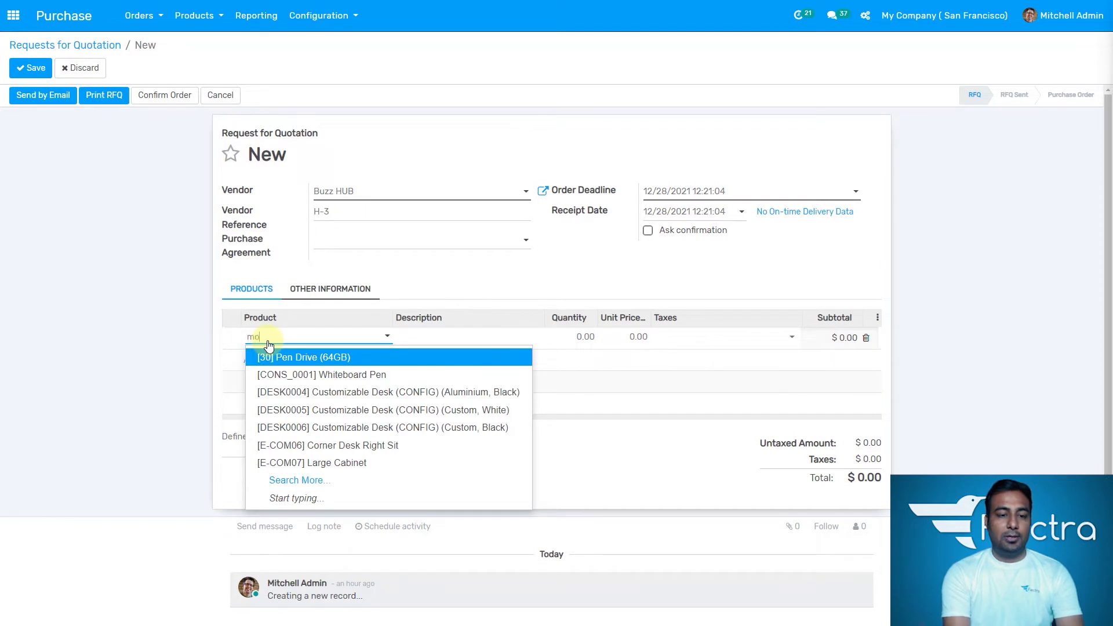
type("u")
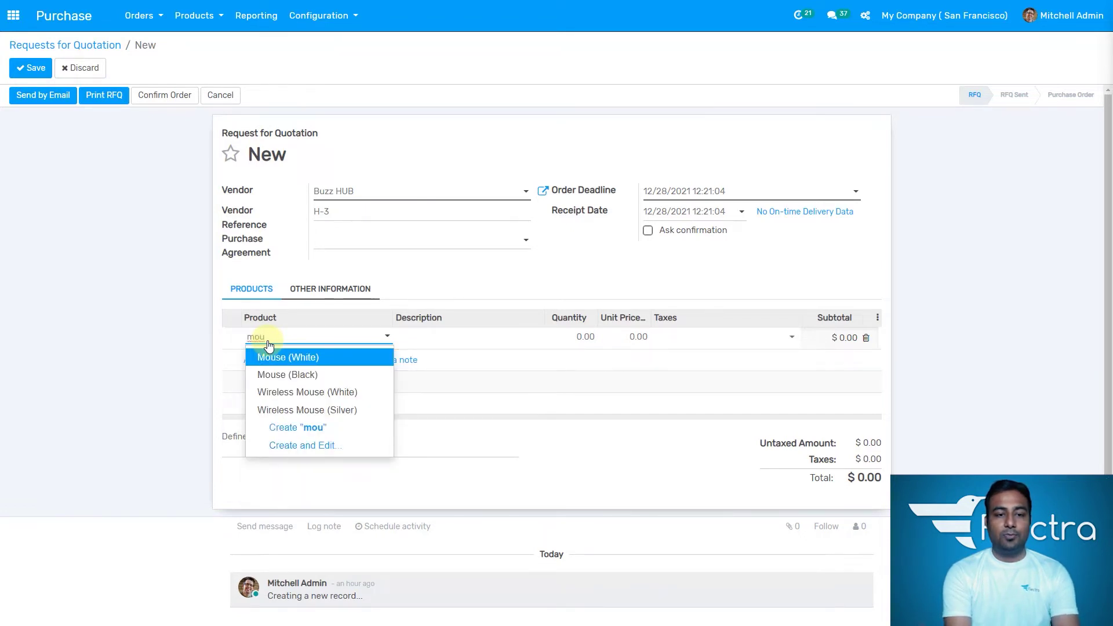
key("Return")
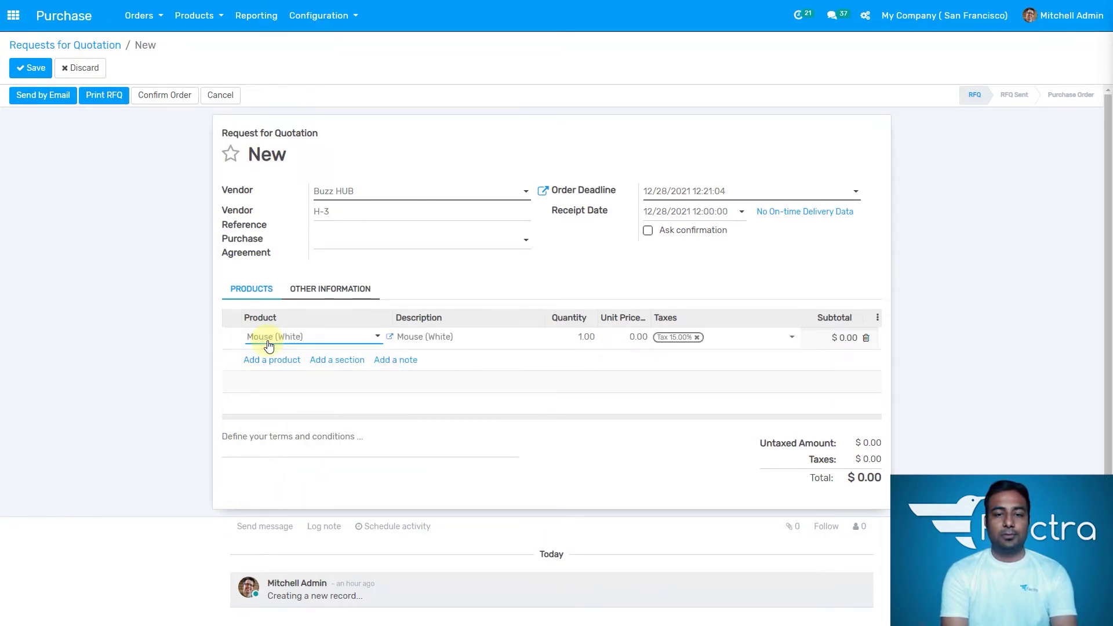
key("Tab")
key("Tab")
key("Tab")
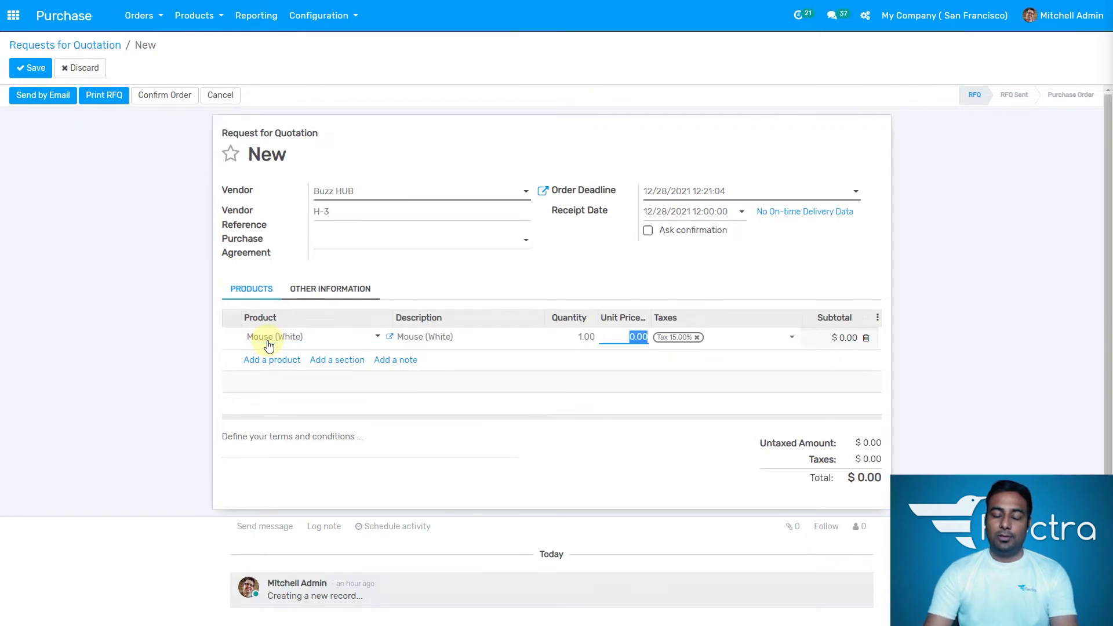
type("2.99")
key("Tab")
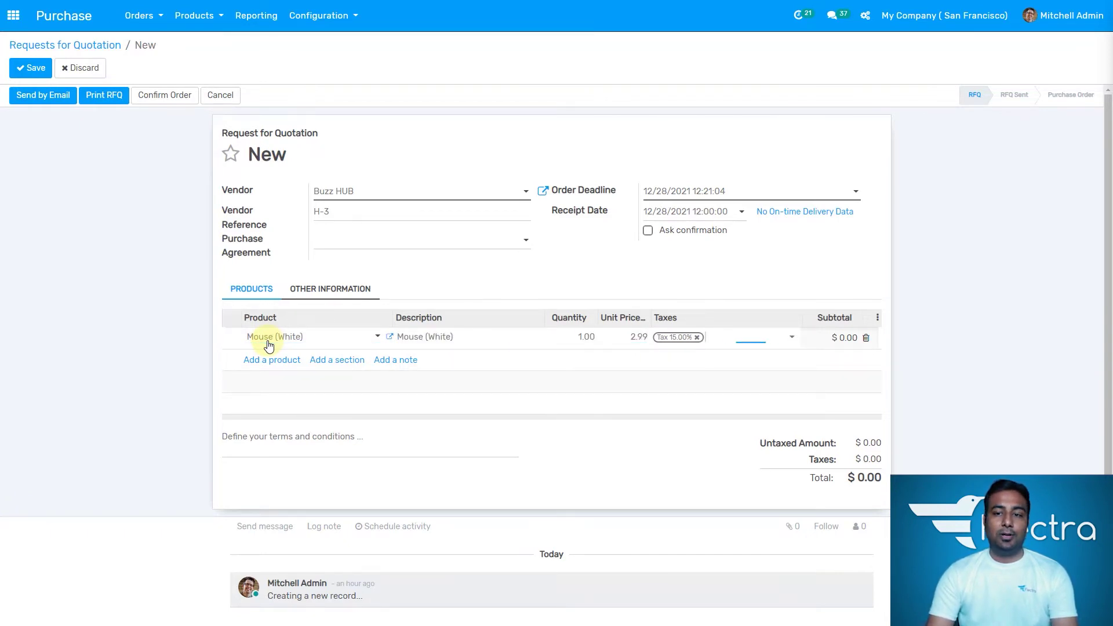
Step: Add a Mouse (Black) product line at a unit price of 2.99
left_click(274, 361)
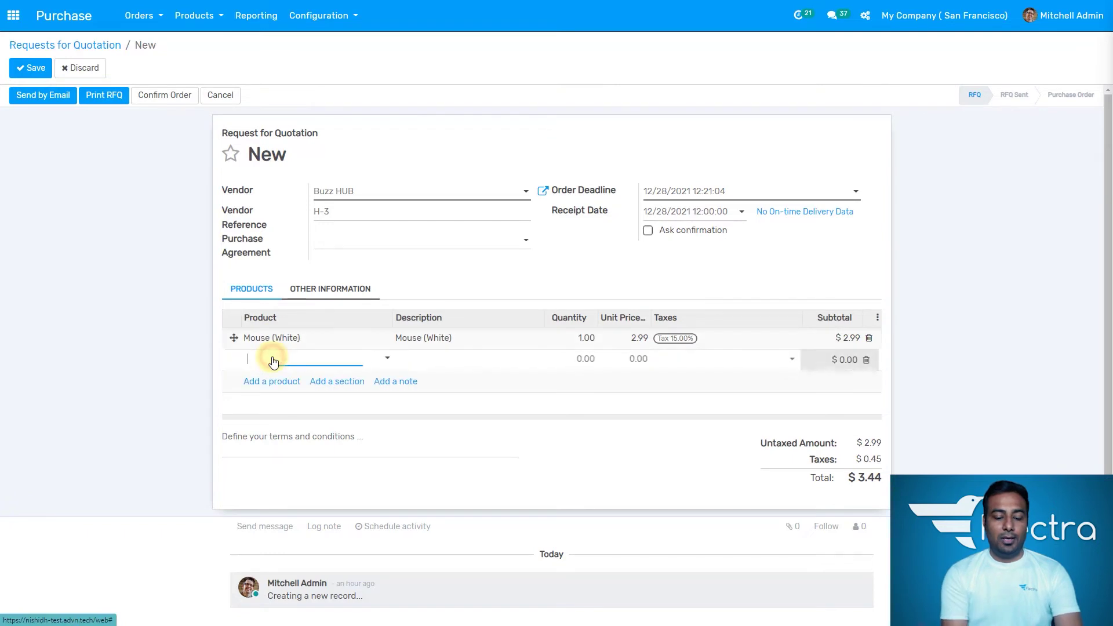
type("mouse")
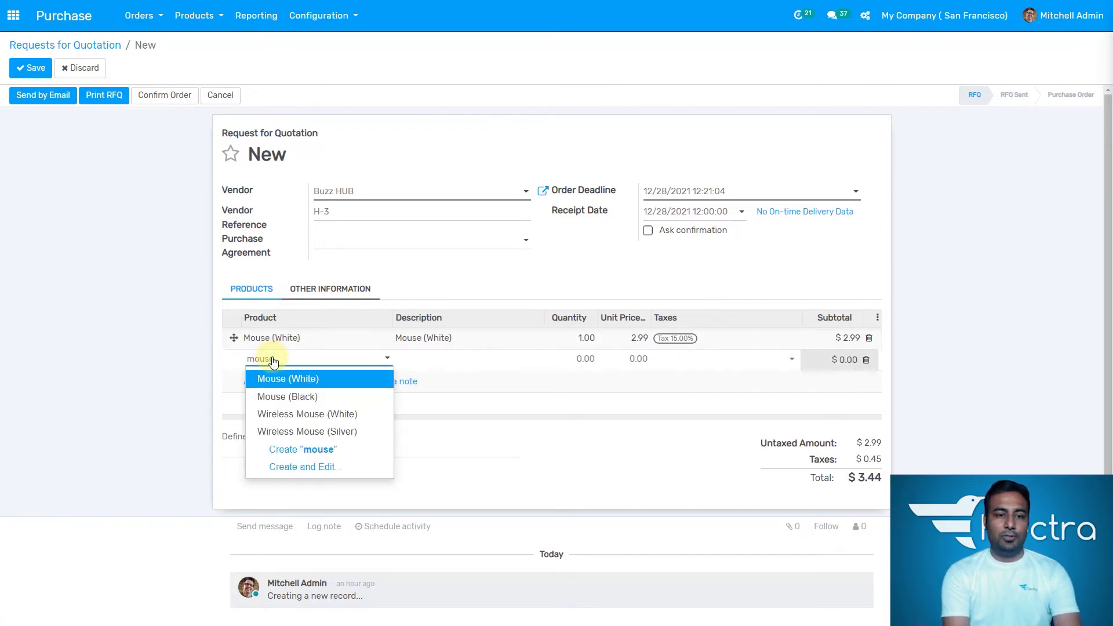
left_click(302, 397)
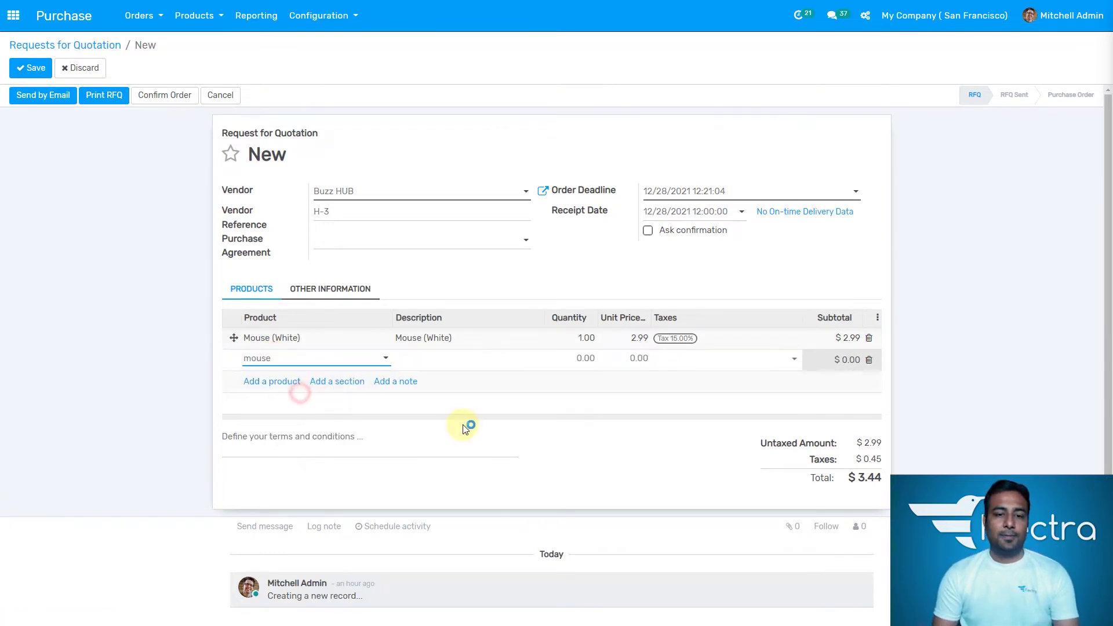
key("Tab")
key("Tab")
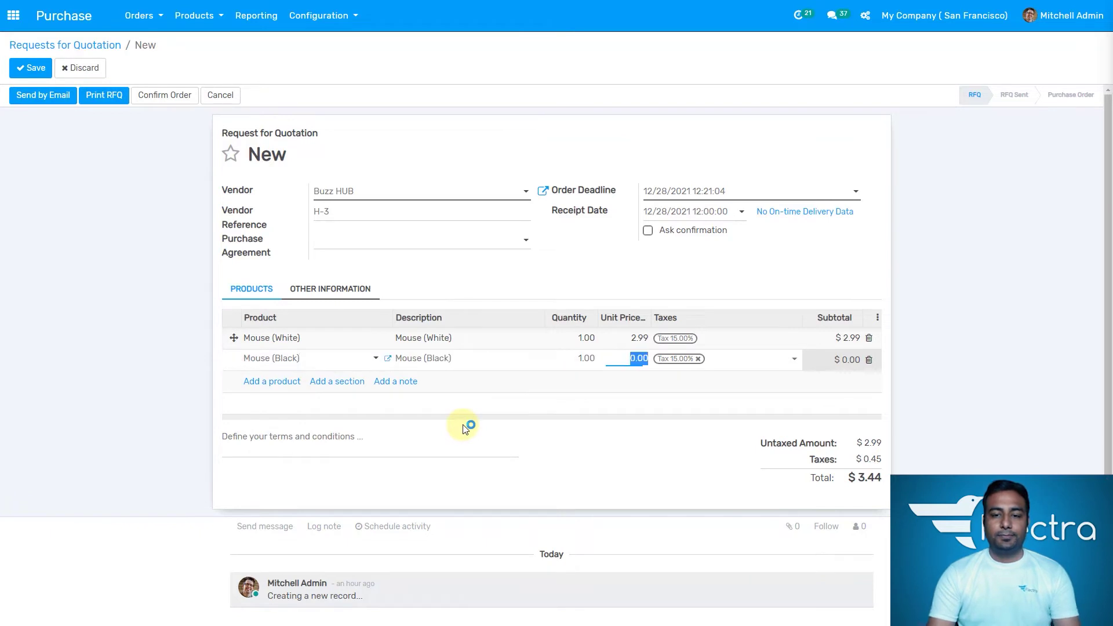
type("2.99")
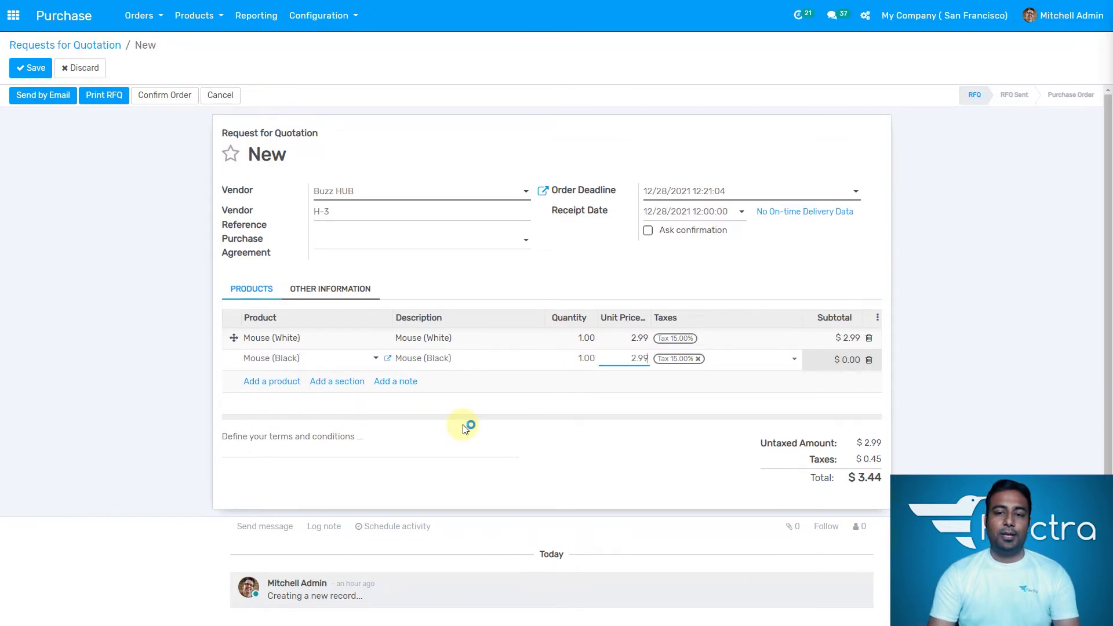
left_click(586, 407)
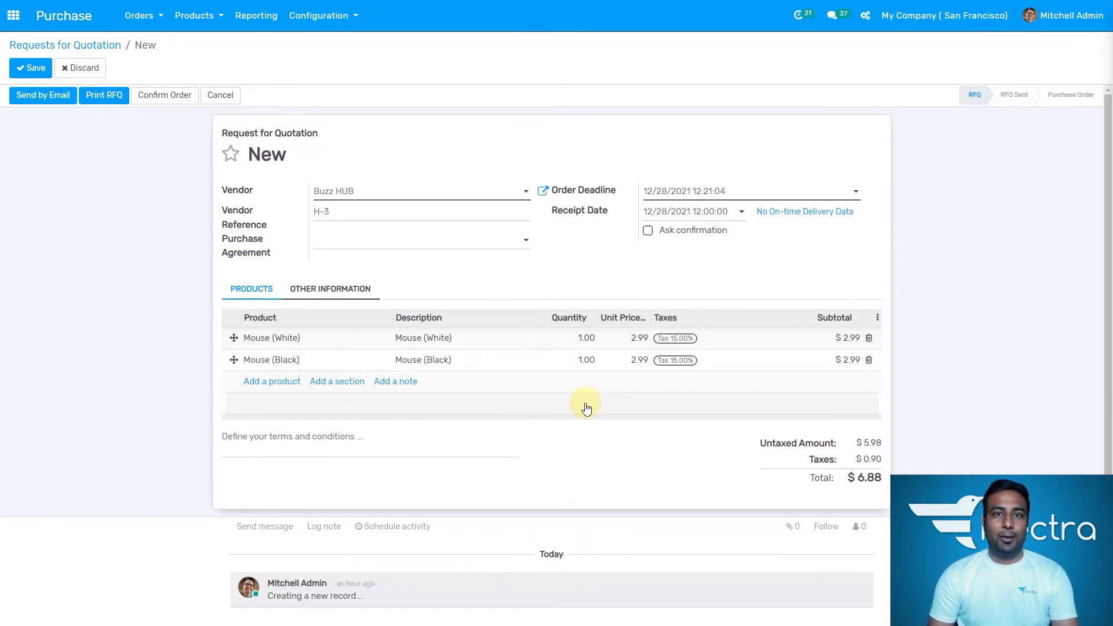
Step: Save the RFQ as P00027 and start an email to Buzz HUB with RFQ_P00027.pdf attached
left_click(29, 71)
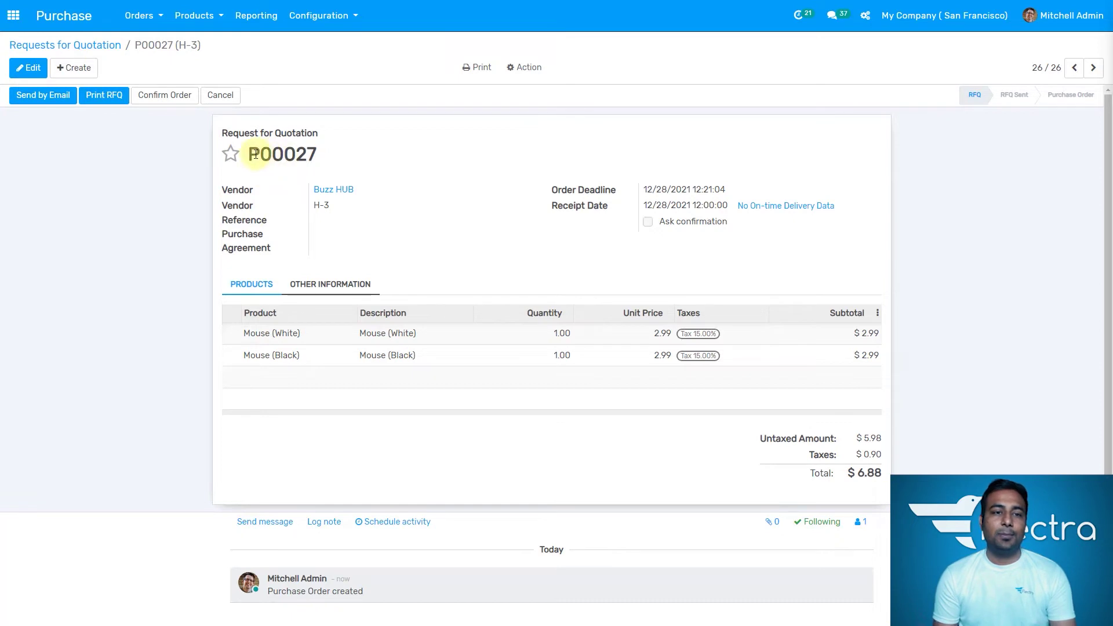
double_click(253, 154)
left_click(357, 161)
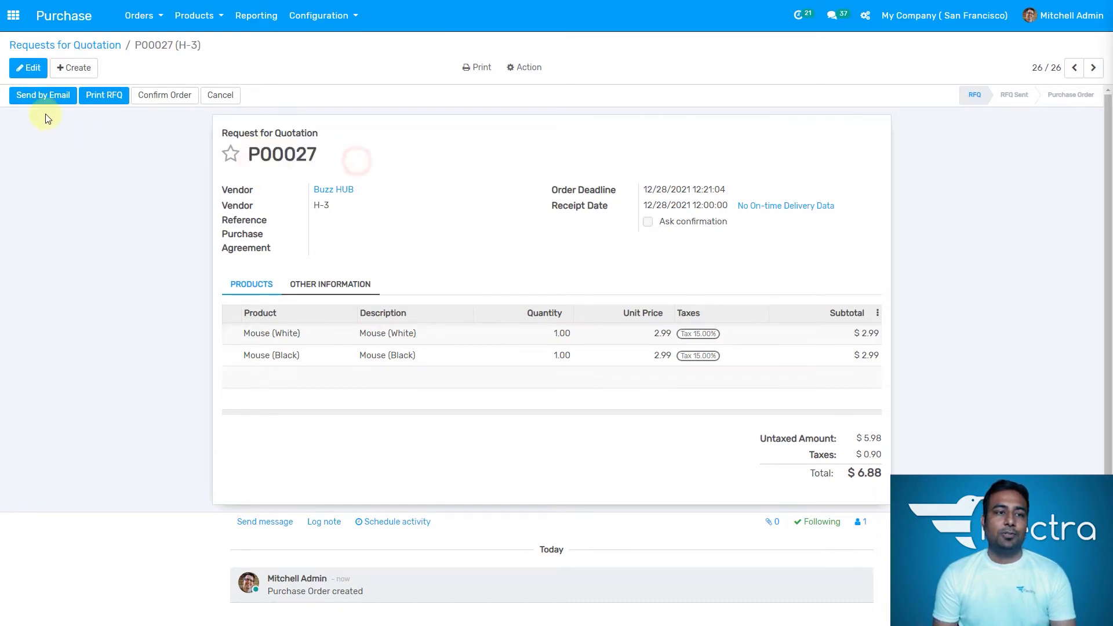
left_click(43, 95)
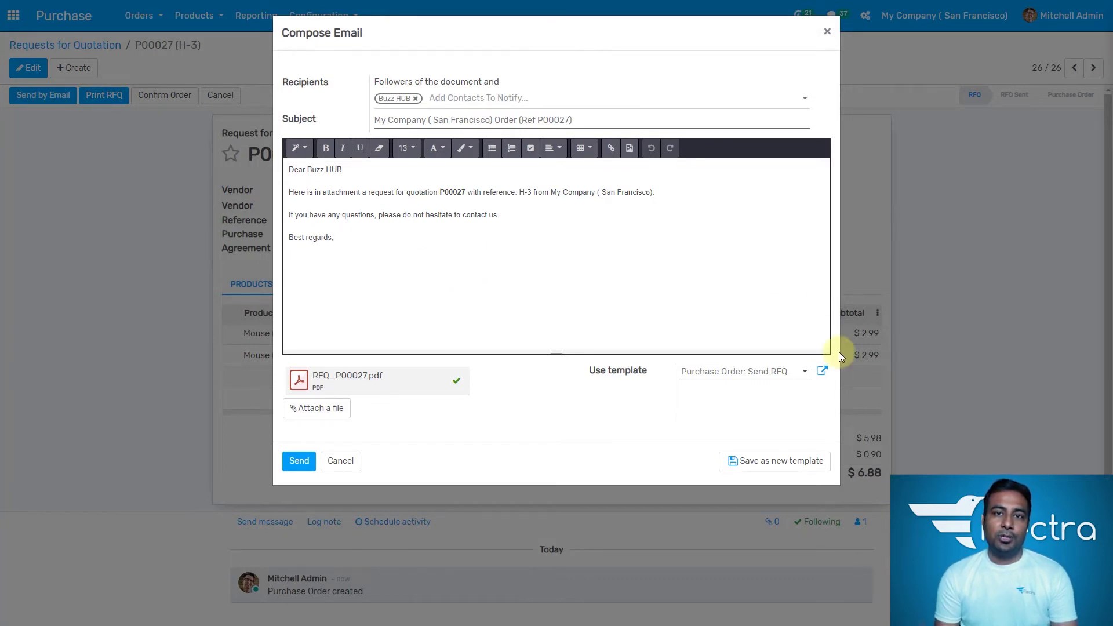
Step: Keep the default template and message, and send the RFQ_P00027 email to Buzz HUB
left_click(735, 378)
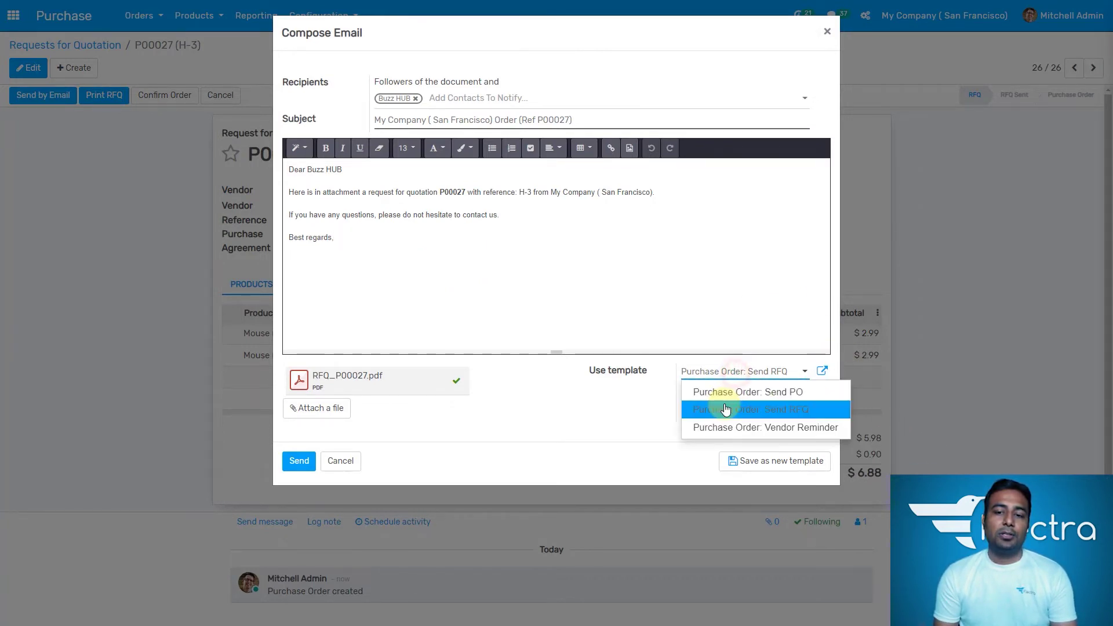
left_click(652, 296)
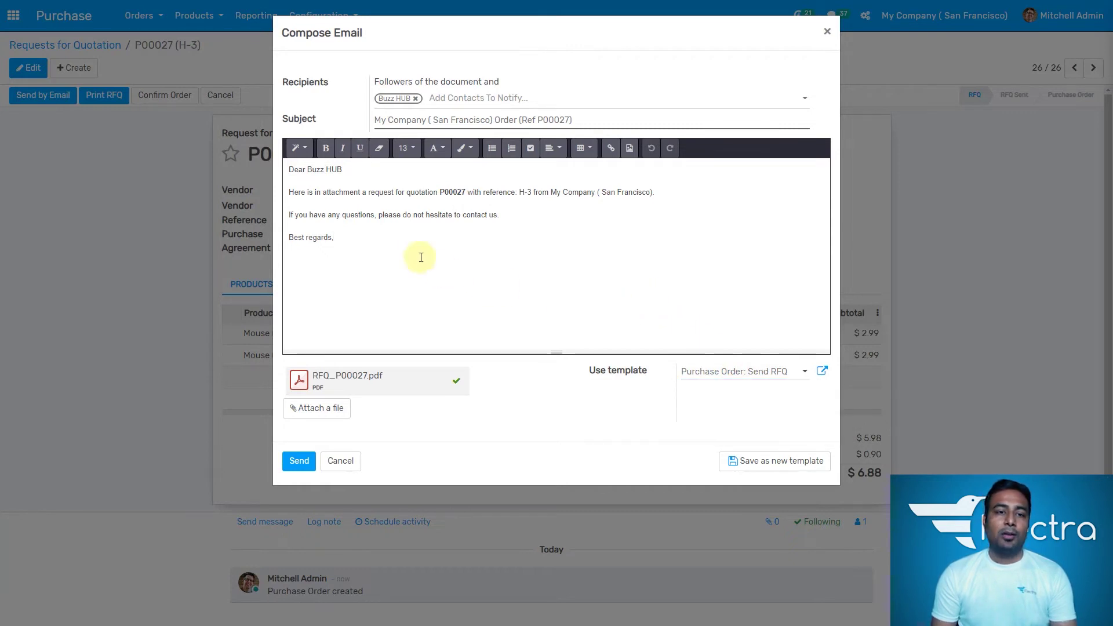
left_click(293, 191)
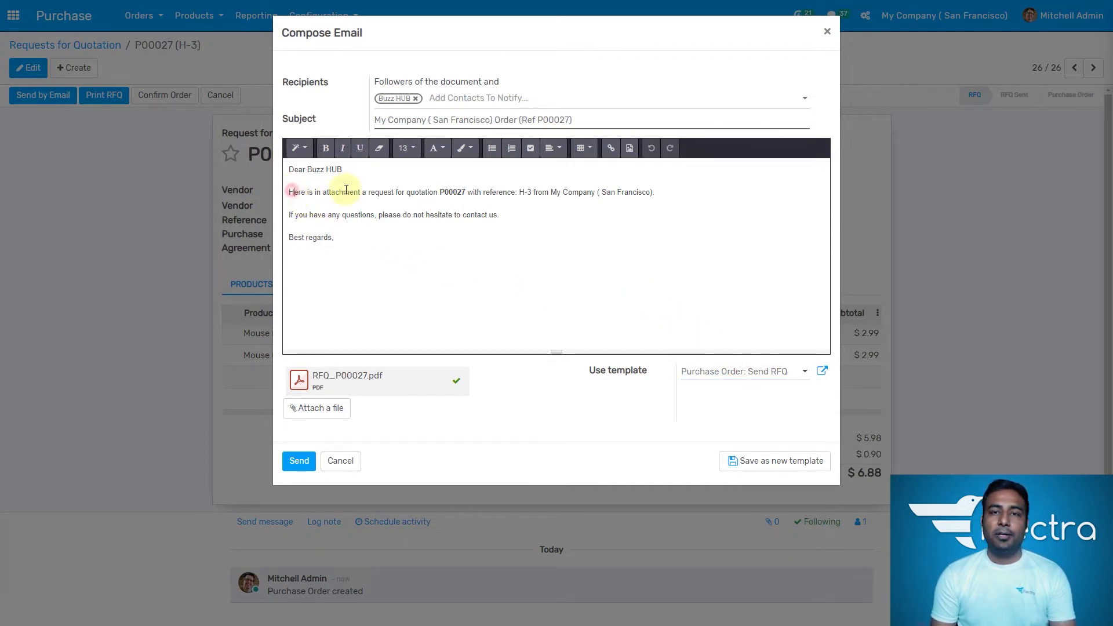
left_click(435, 203)
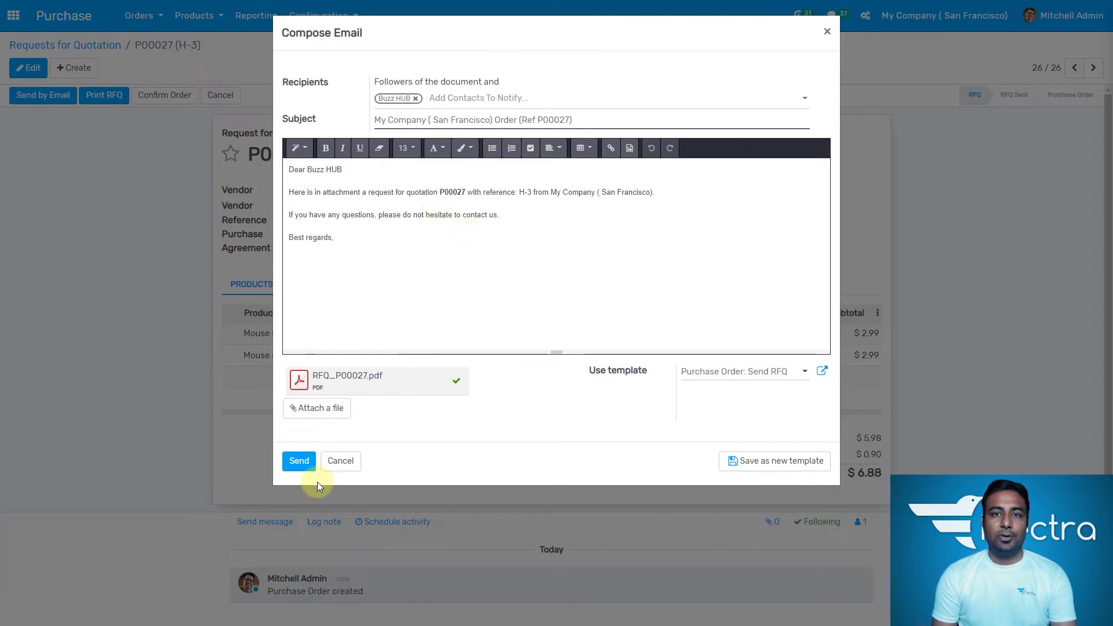
left_click(299, 461)
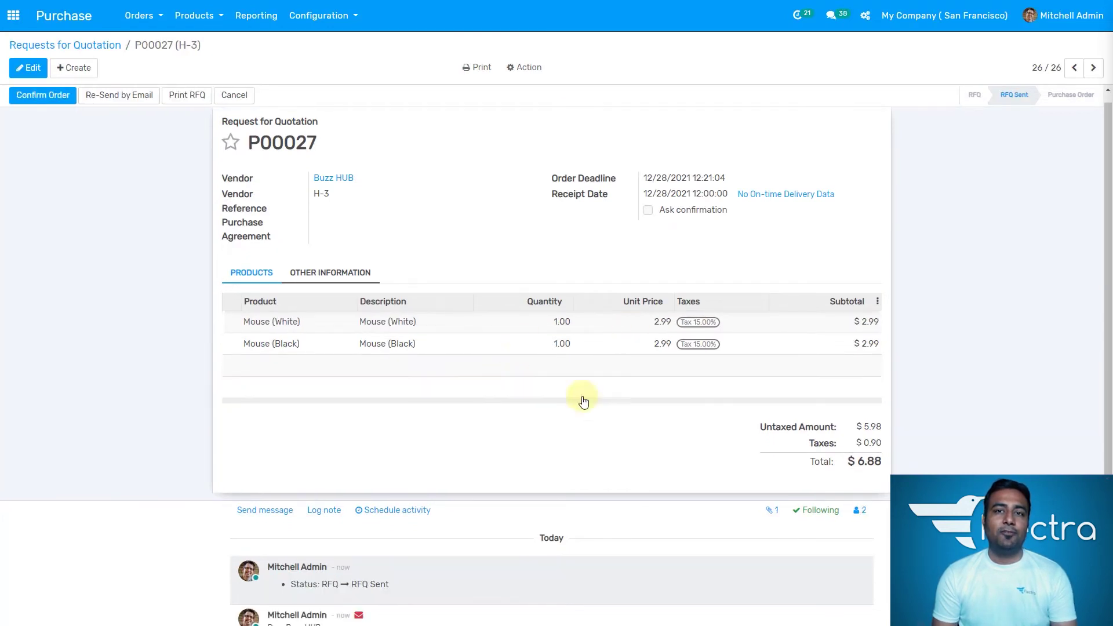
scroll(447, 397, "down", 3)
left_click(283, 537)
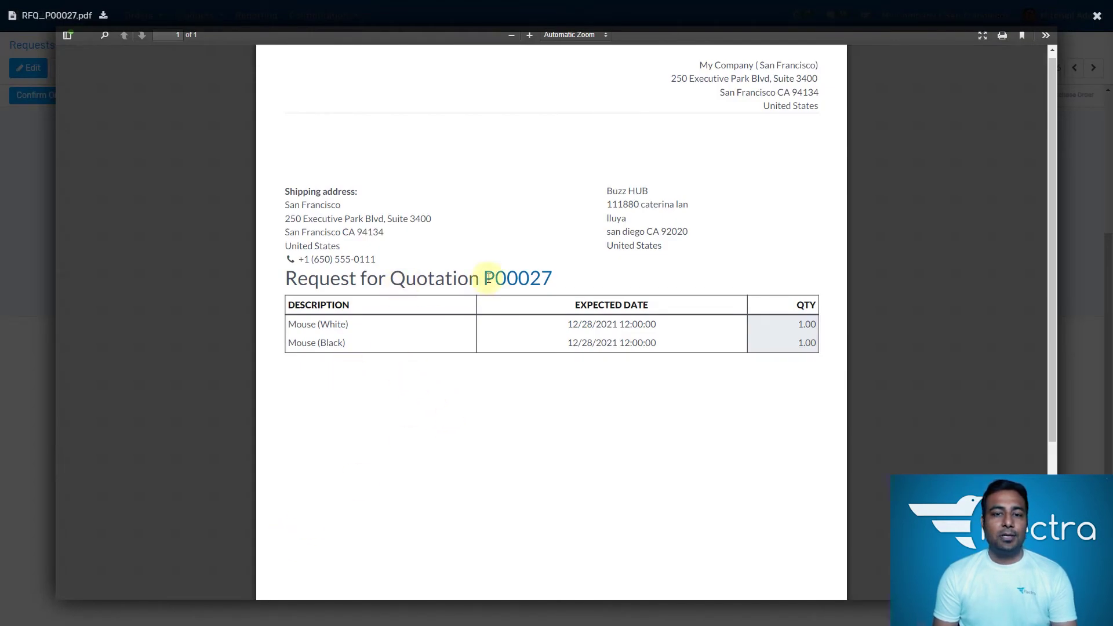
left_click_drag(488, 278, 559, 278)
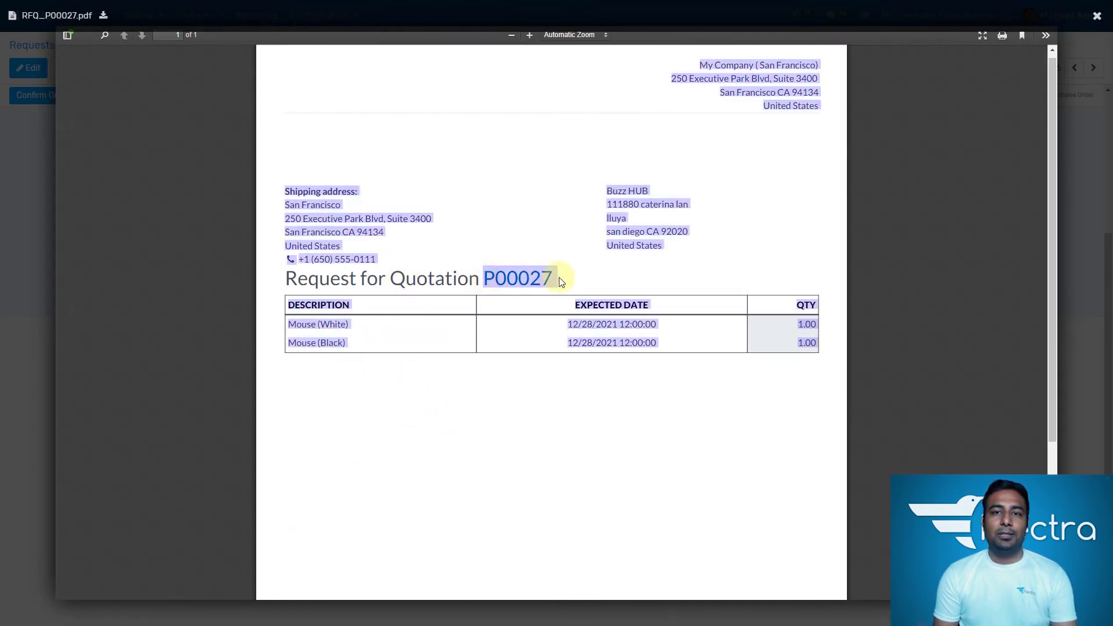
left_click(560, 278)
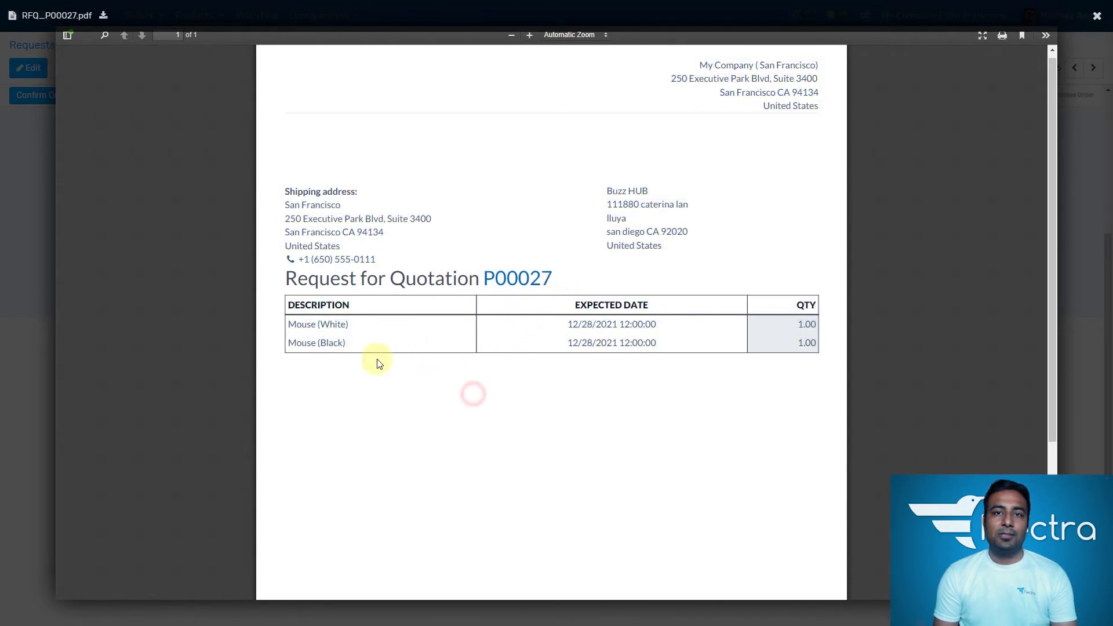
left_click(28, 243)
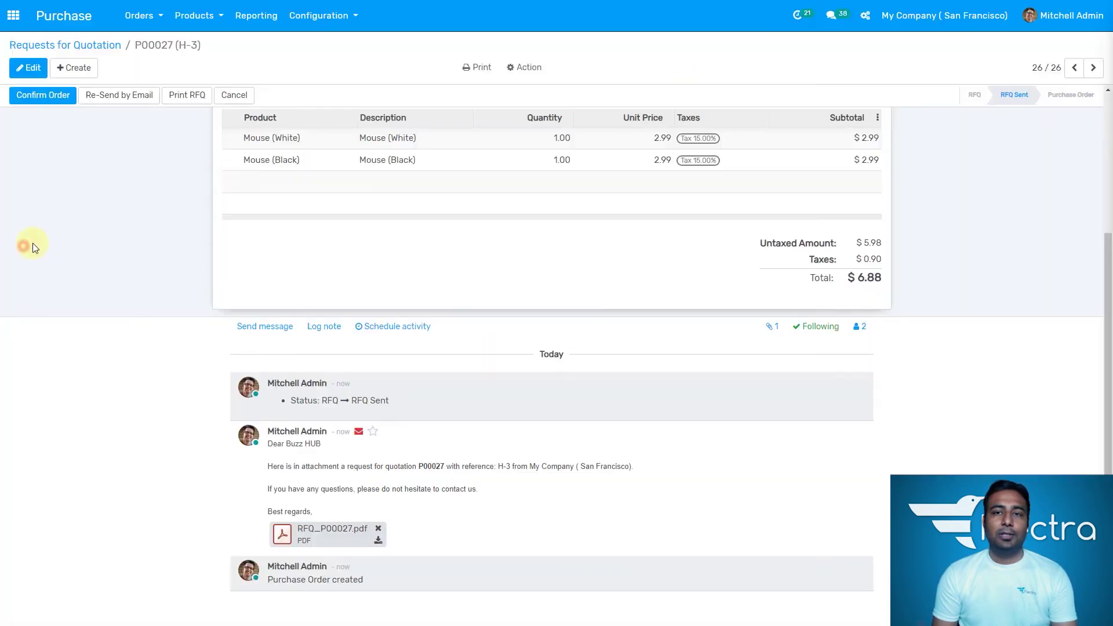
Step: Try Send message and Log note in P00027's chatter, then bring up Schedule Activity
scroll(426, 282, "up", 3)
scroll(435, 315, "down", 3)
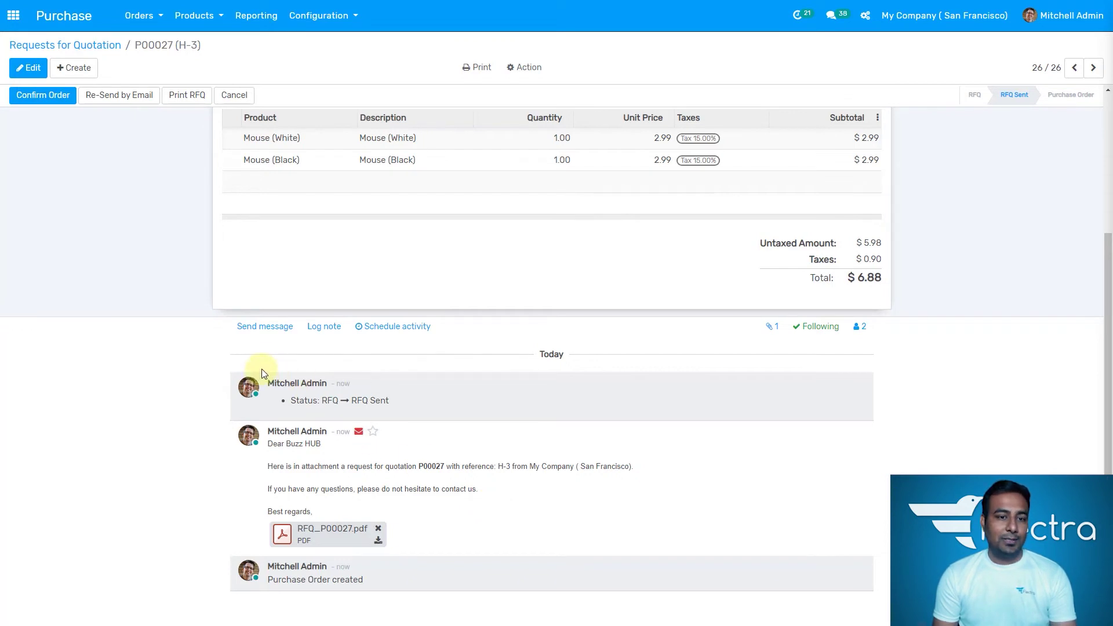
left_click(277, 336)
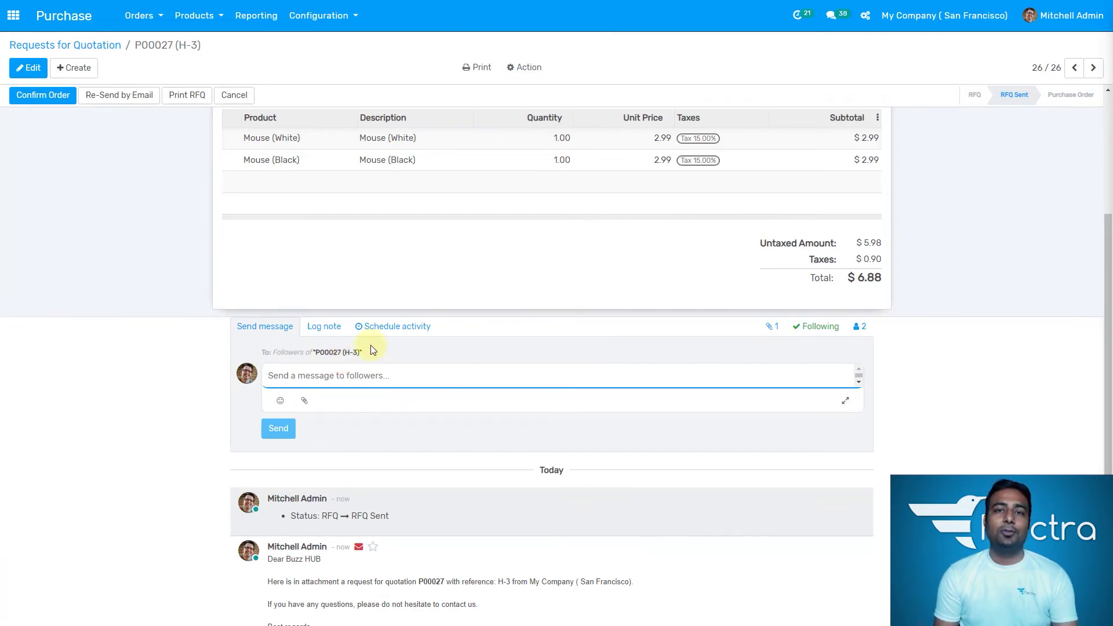
left_click(324, 327)
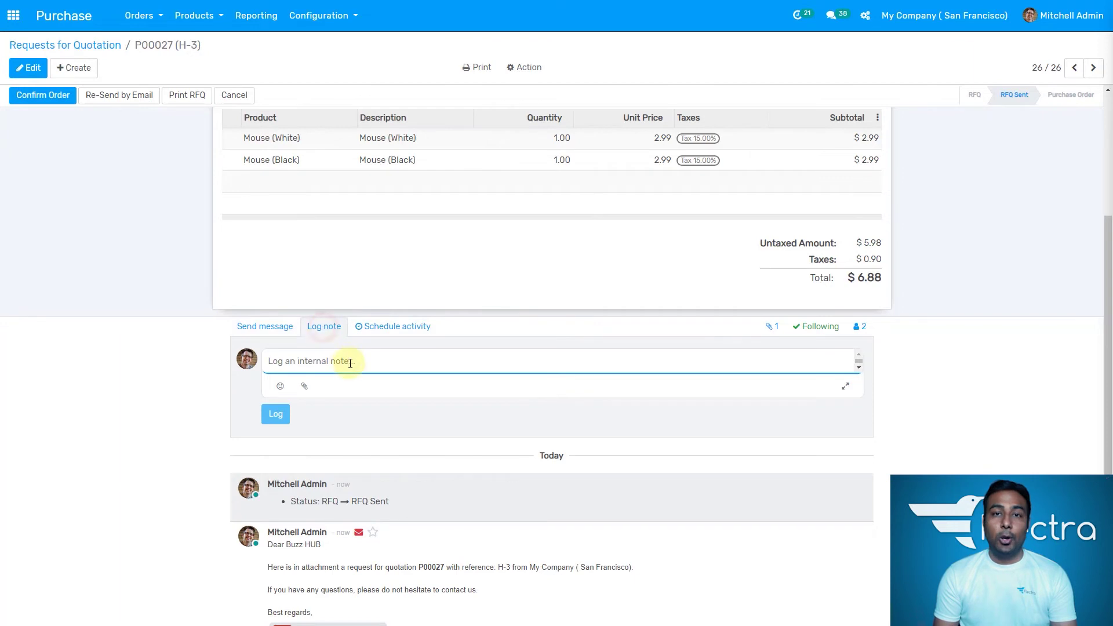
type("@")
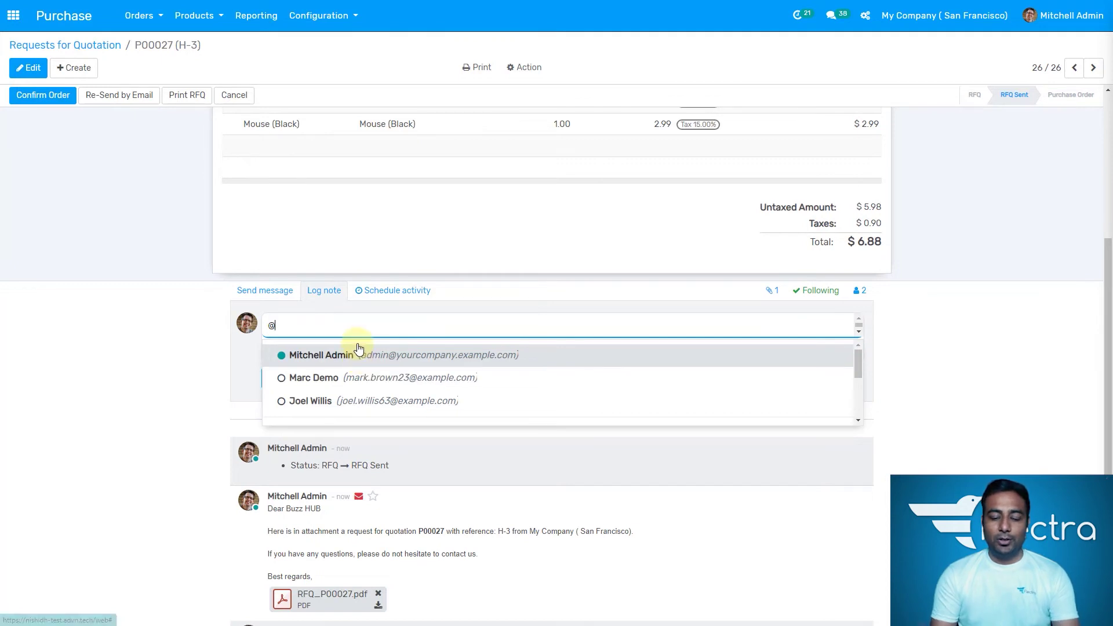
key("BackSpace")
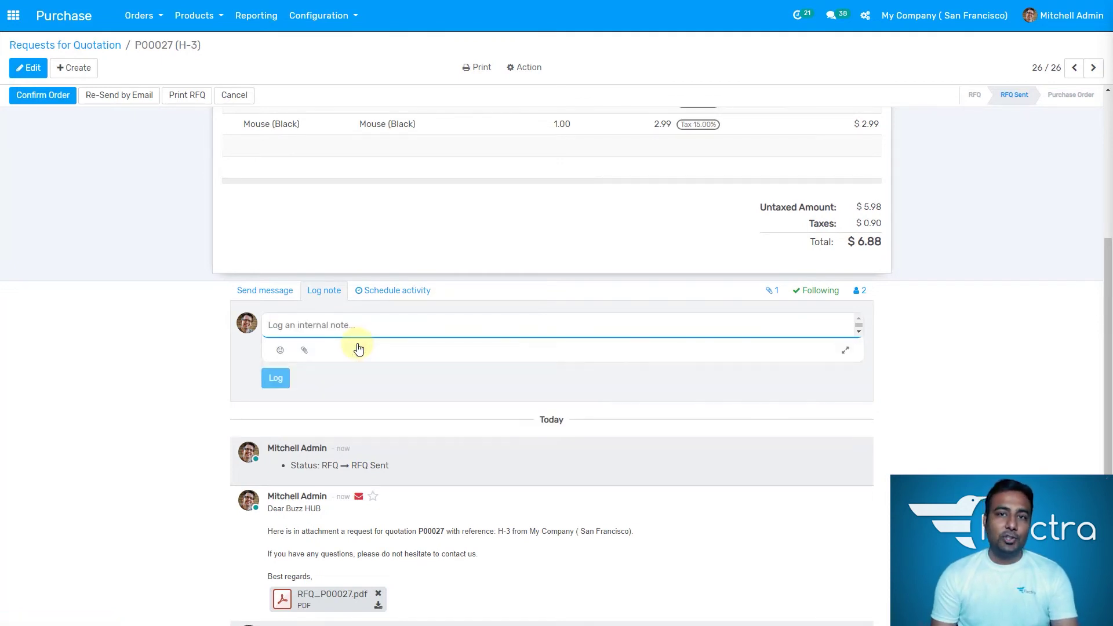
left_click(398, 295)
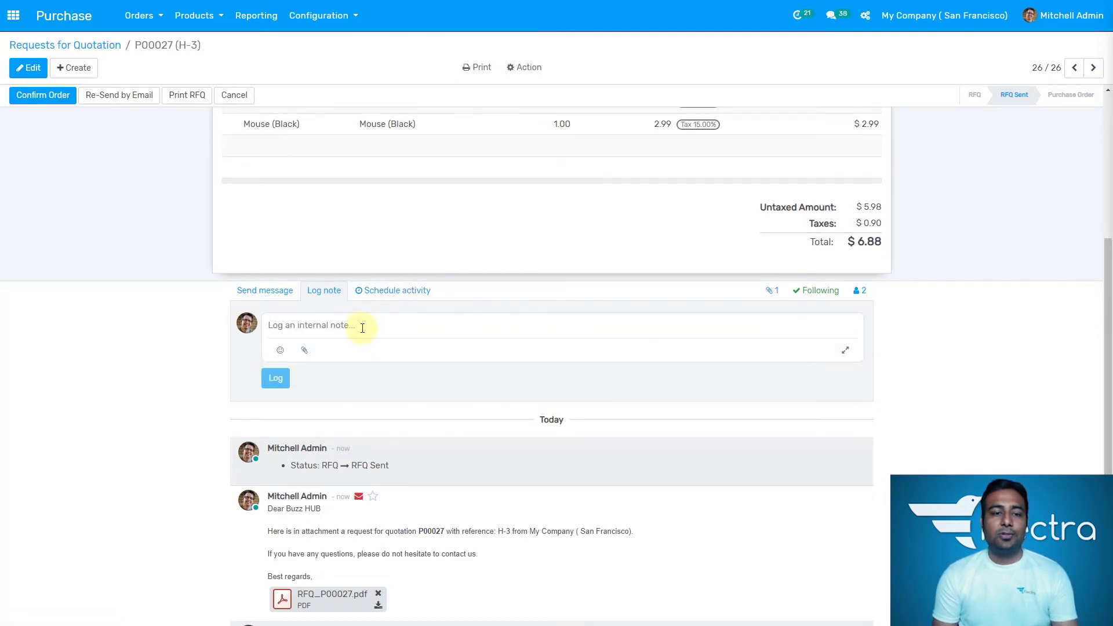
left_click(406, 302)
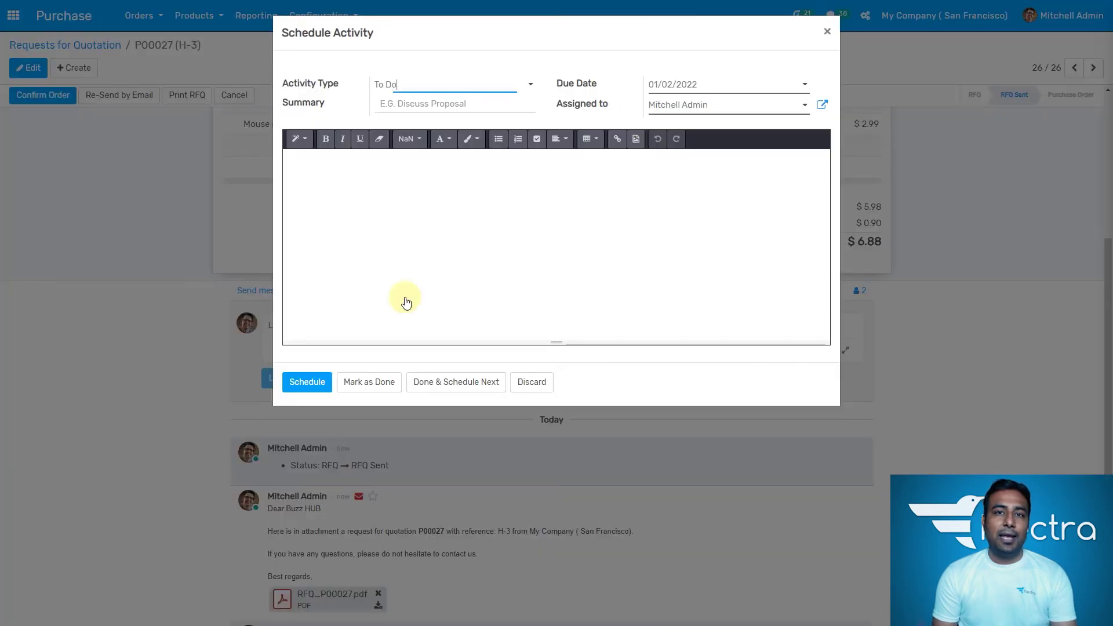
Step: Schedule a Call activity with summary 'call for price' on P00027
left_click(468, 86)
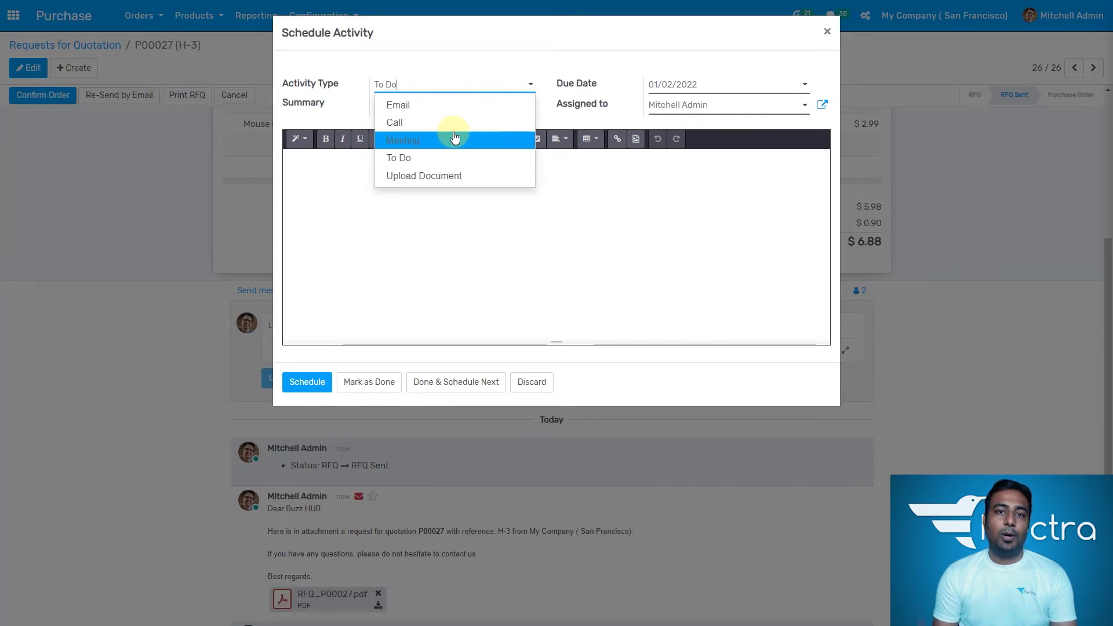
left_click(455, 123)
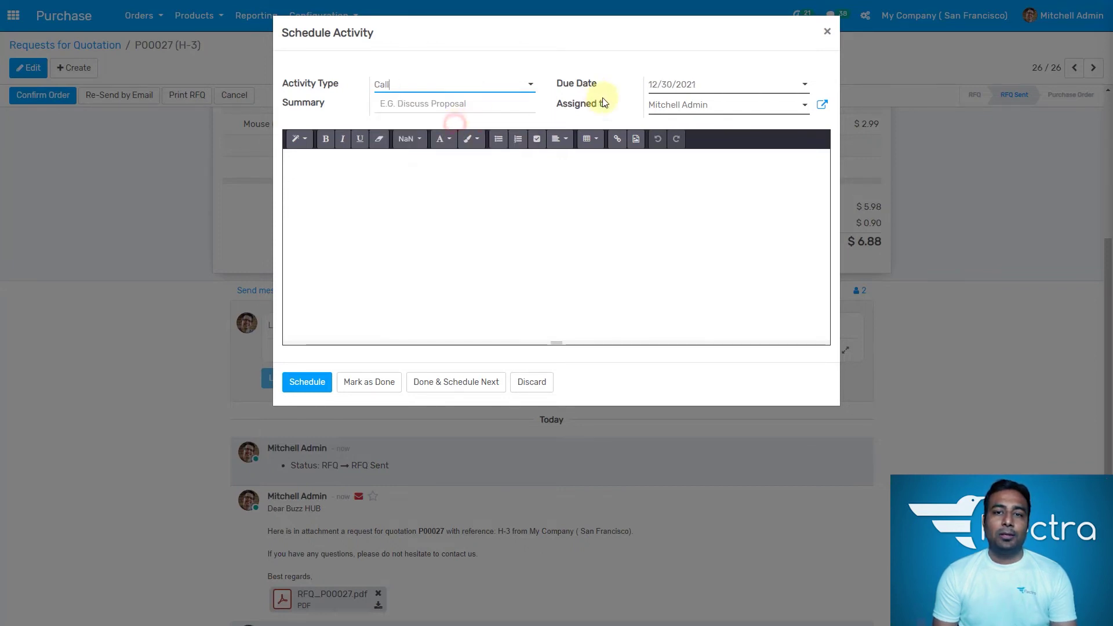
left_click(425, 107)
type("ca")
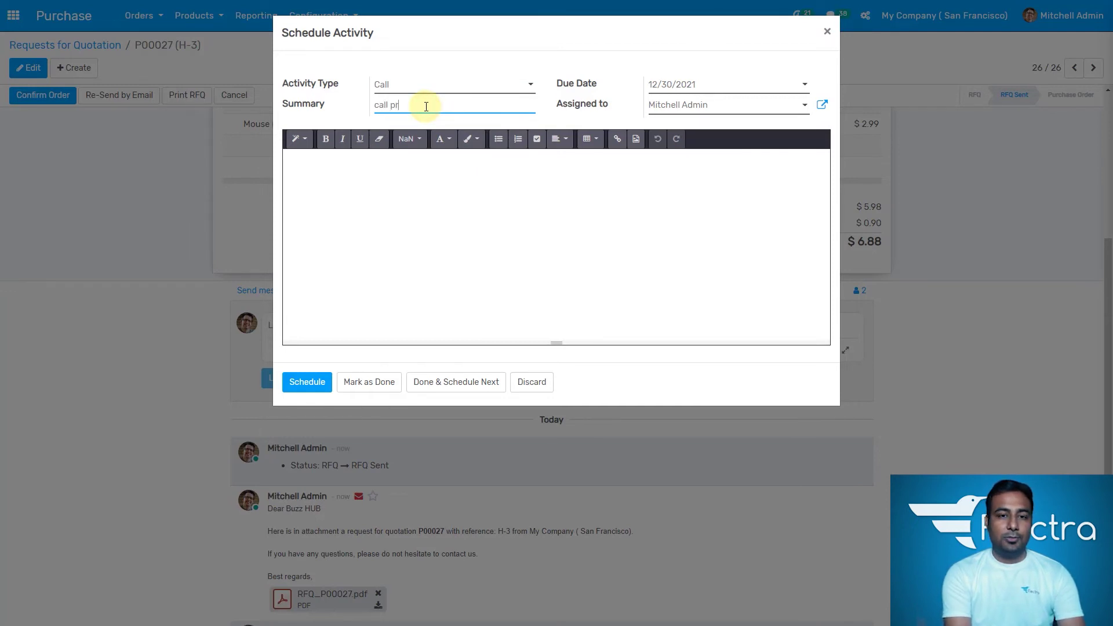
type("ll for pri")
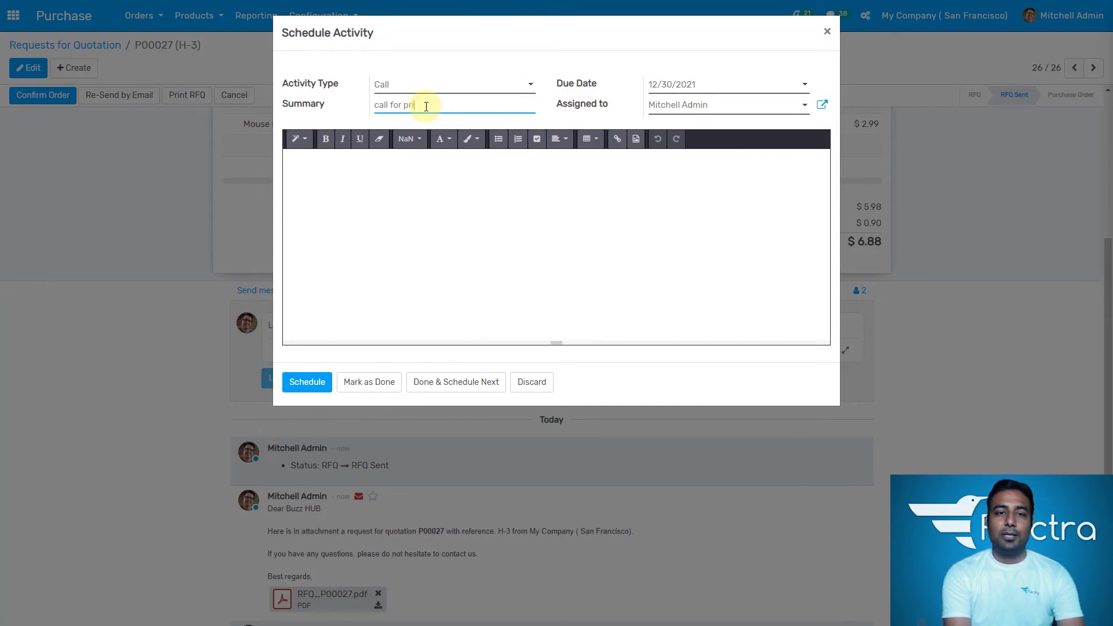
type("ce")
left_click(310, 384)
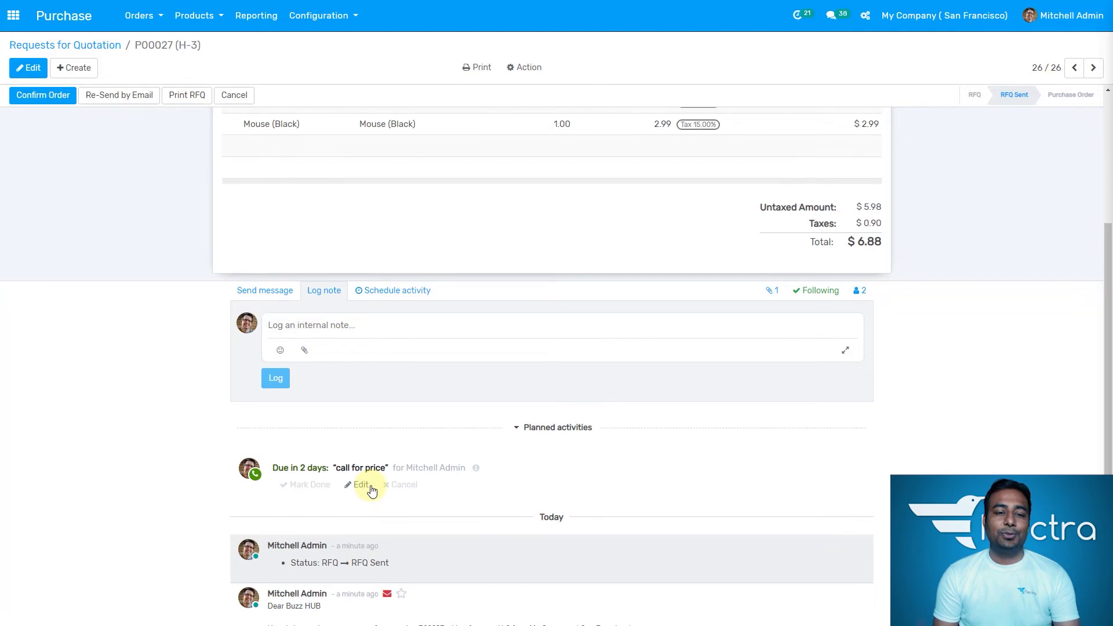
Step: Review the Other Information and Products tabs, then confirm P00027 as a purchase order
scroll(385, 393, "up", 4)
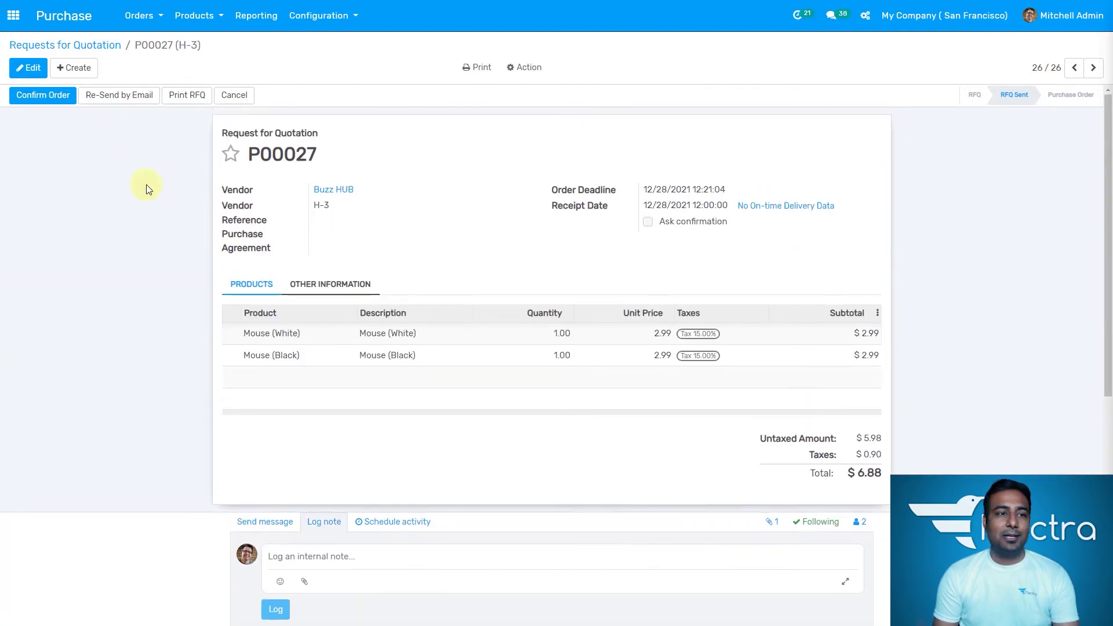
left_click(342, 284)
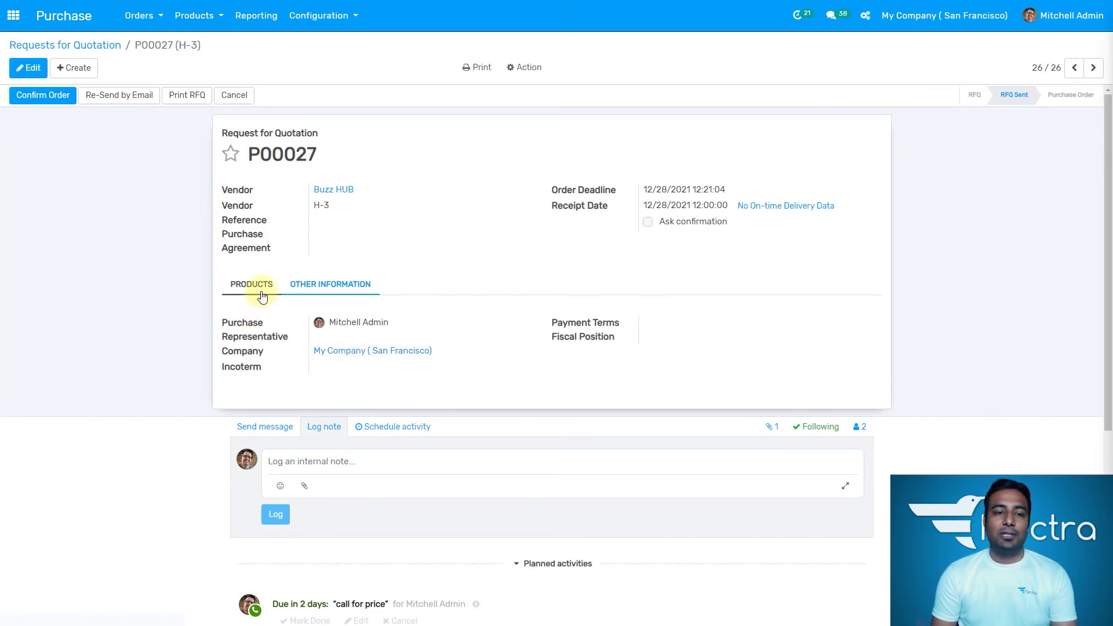
left_click(259, 290)
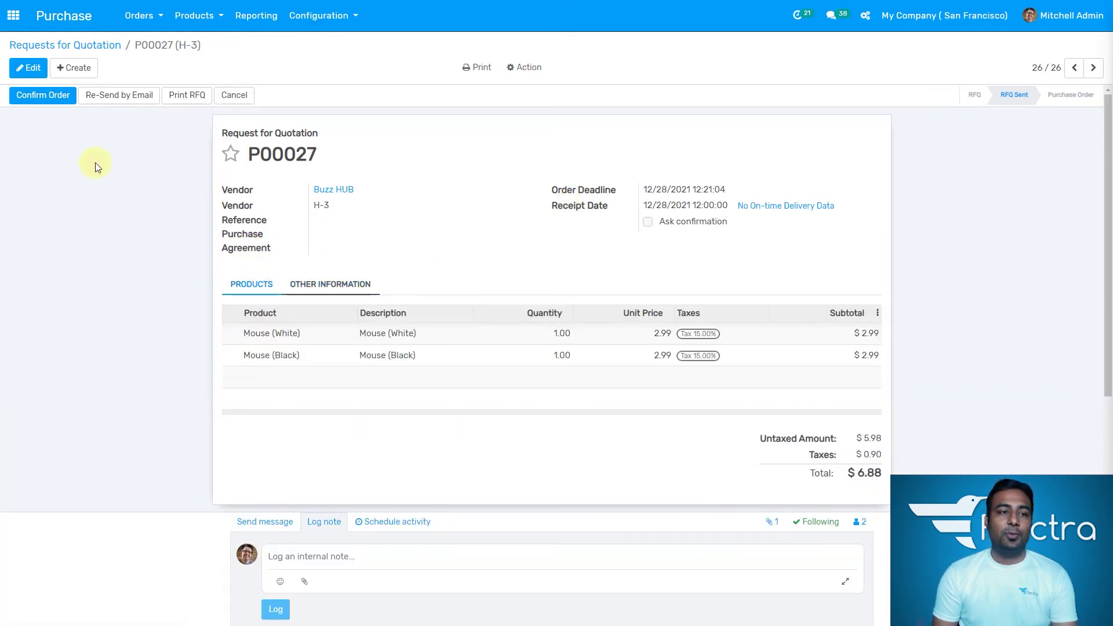
left_click(55, 102)
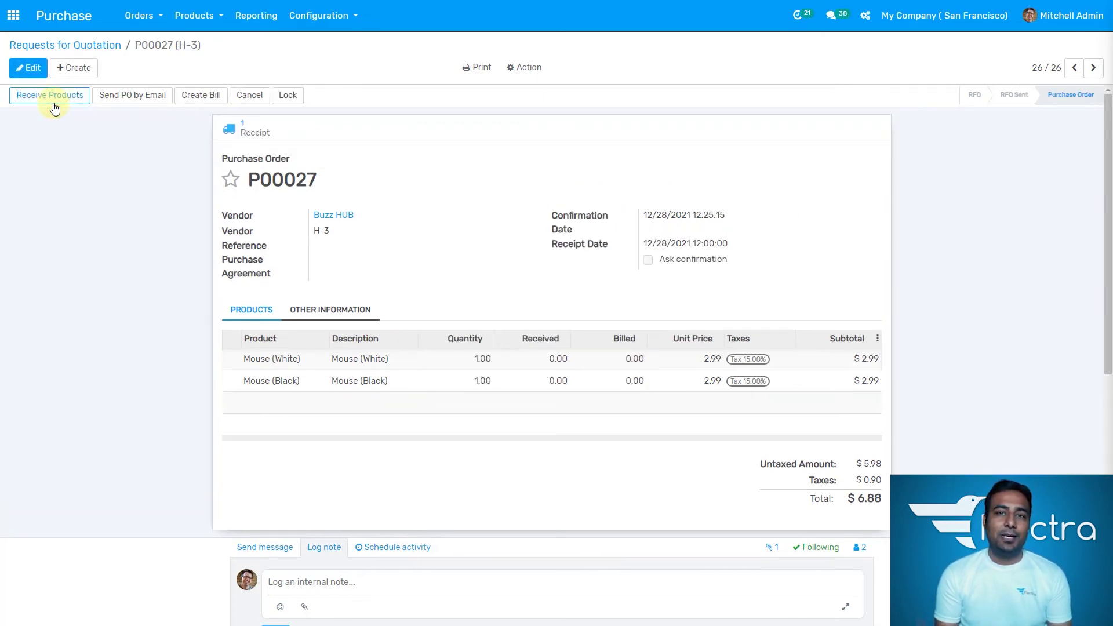
Step: Open receipt WH/IN/00020 for P00027 through Receive Products
left_click(247, 133)
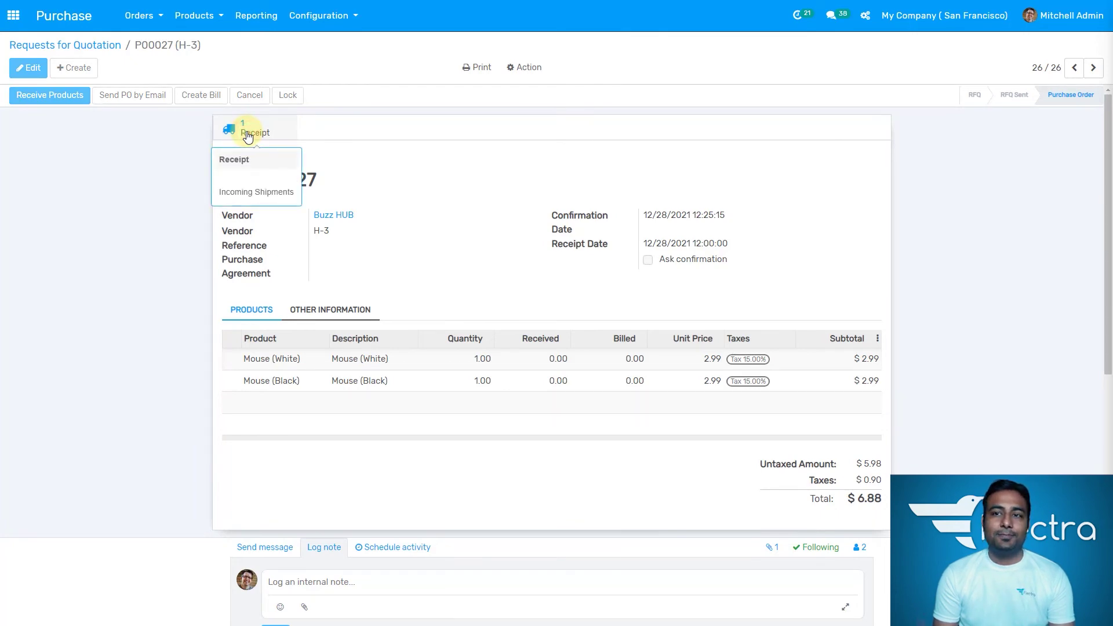
left_click(247, 135)
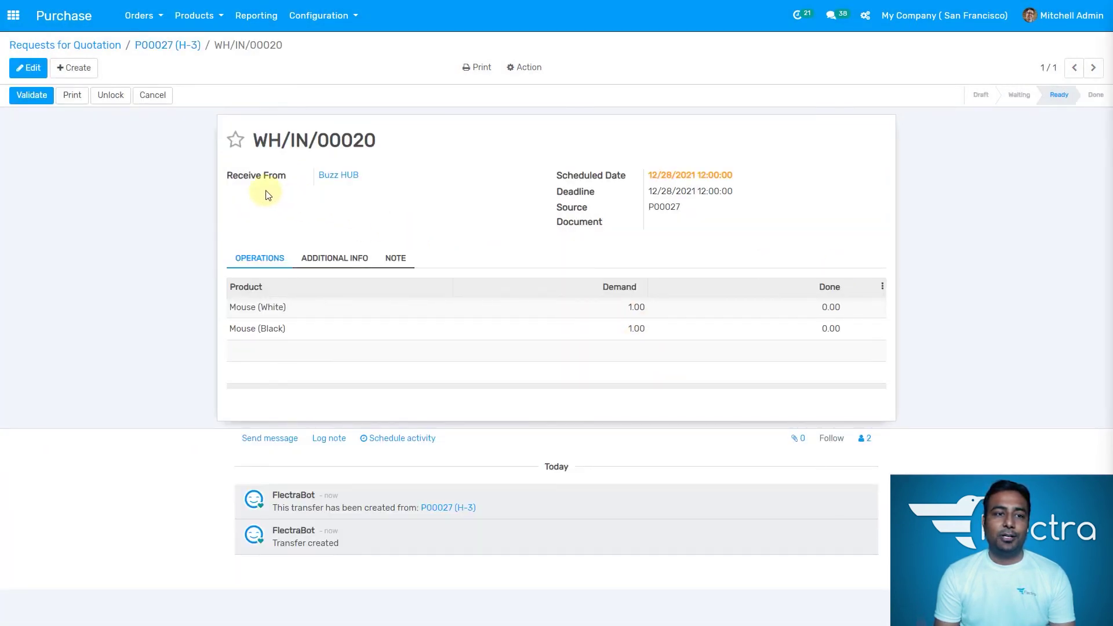
Step: Validate receipt WH/IN/00020 with scheduled date 12/28/2021, receiving both mice at 1.00
left_click(31, 70)
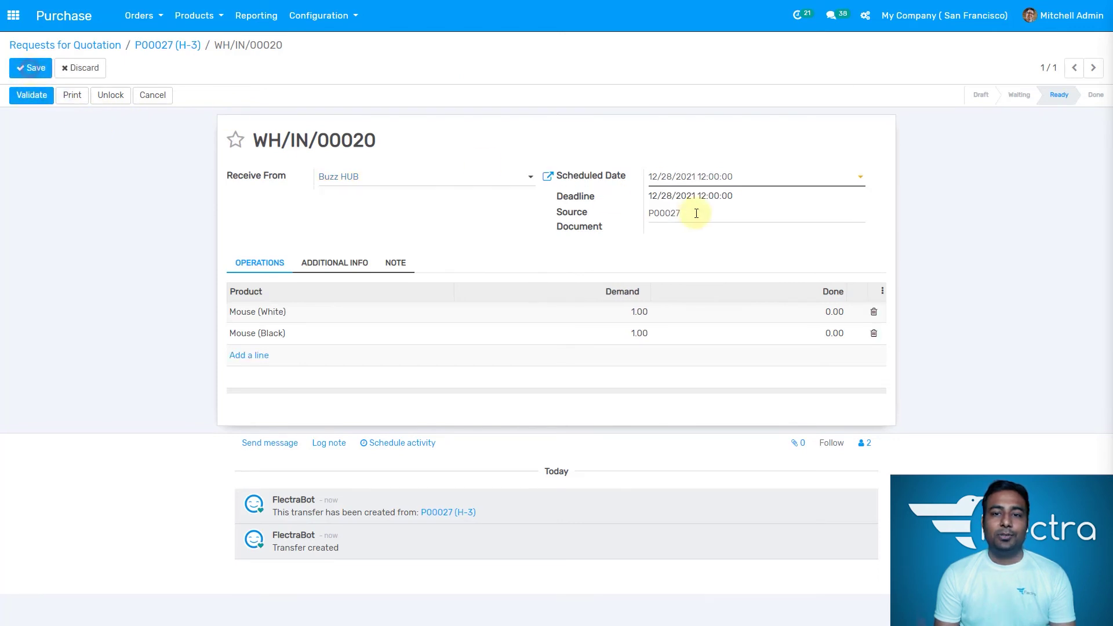
left_click(686, 175)
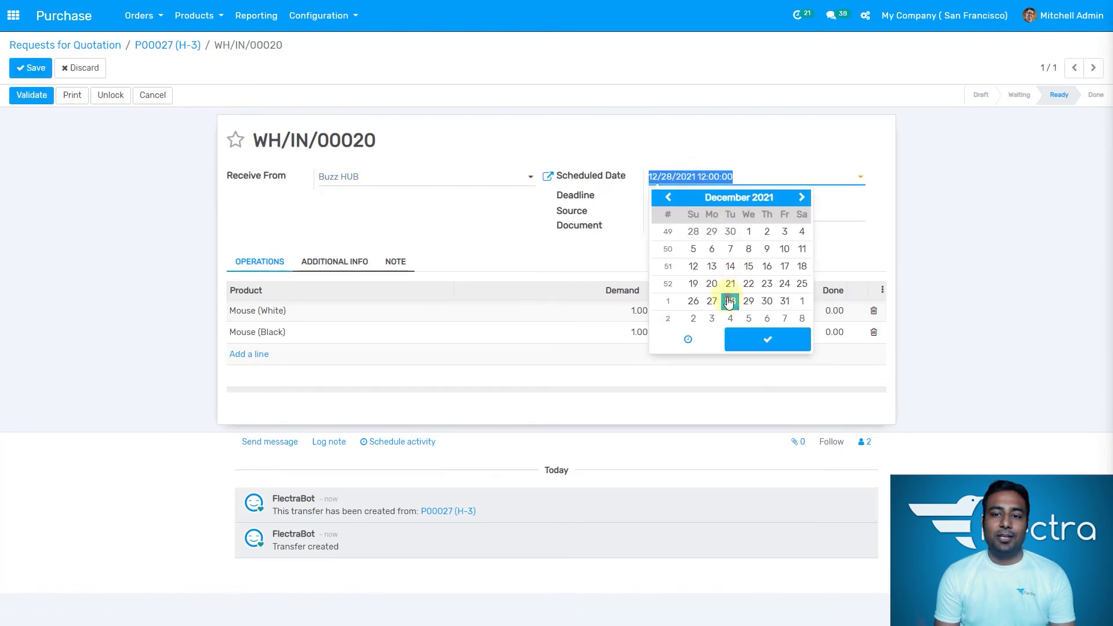
left_click(770, 342)
left_click(285, 244)
left_click(43, 105)
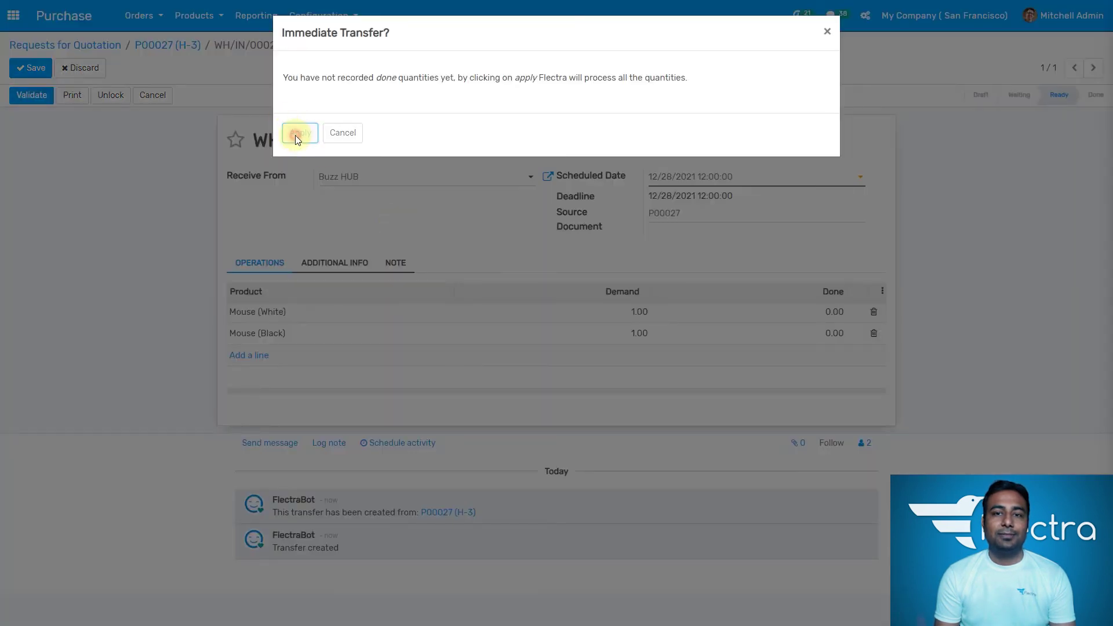
left_click(297, 134)
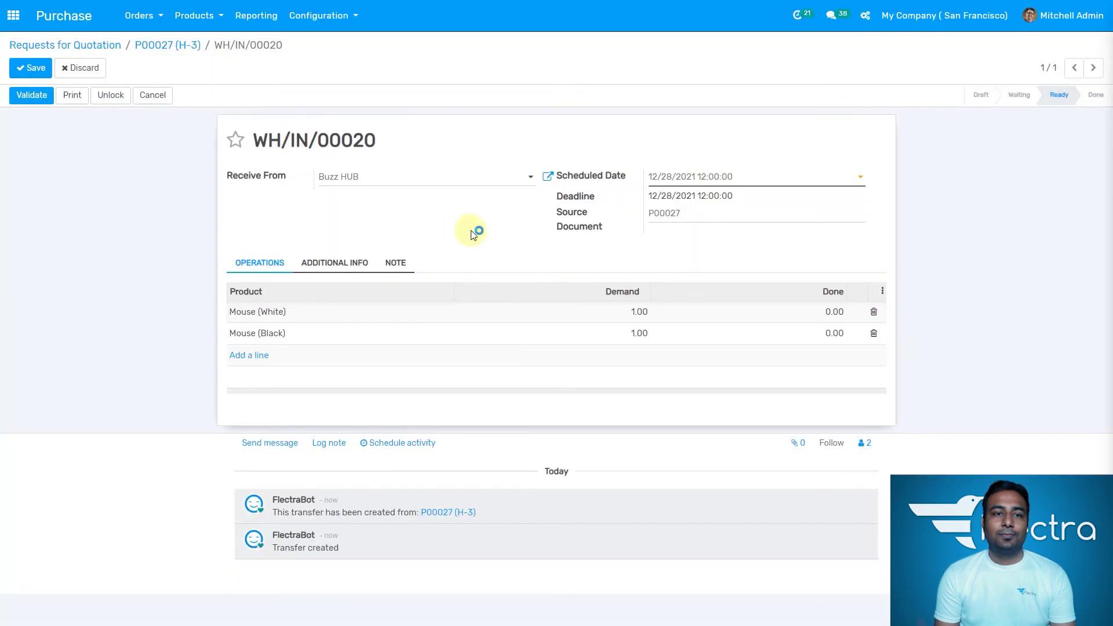
left_click(30, 68)
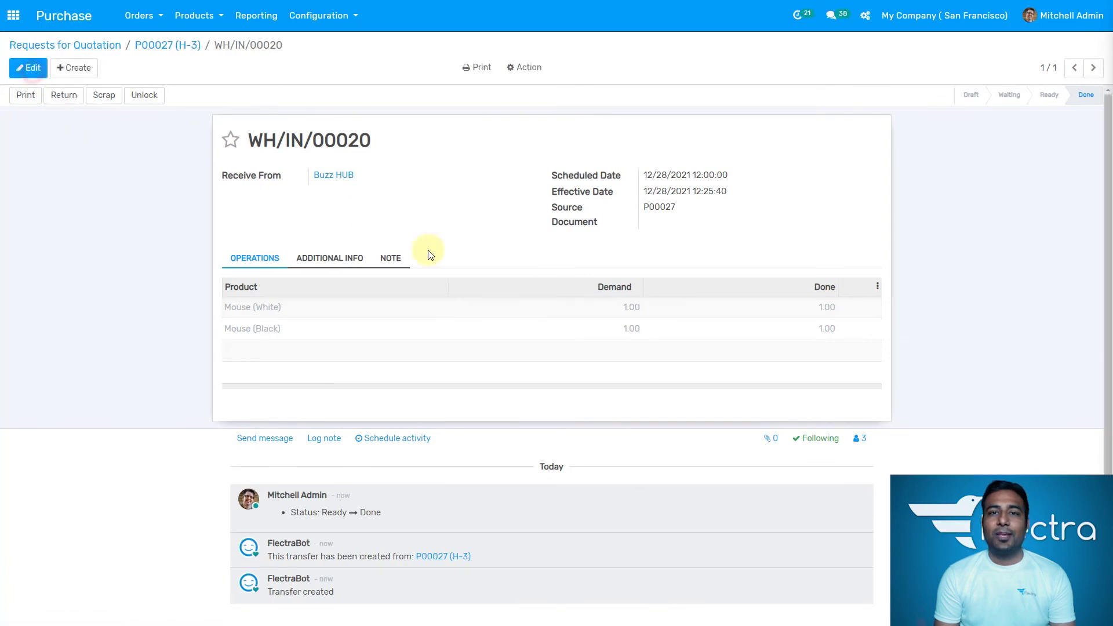
Step: From P00027 (H-3), create a draft Buzz HUB bill for two mice at 2.99, totalling $6.88
left_click(164, 50)
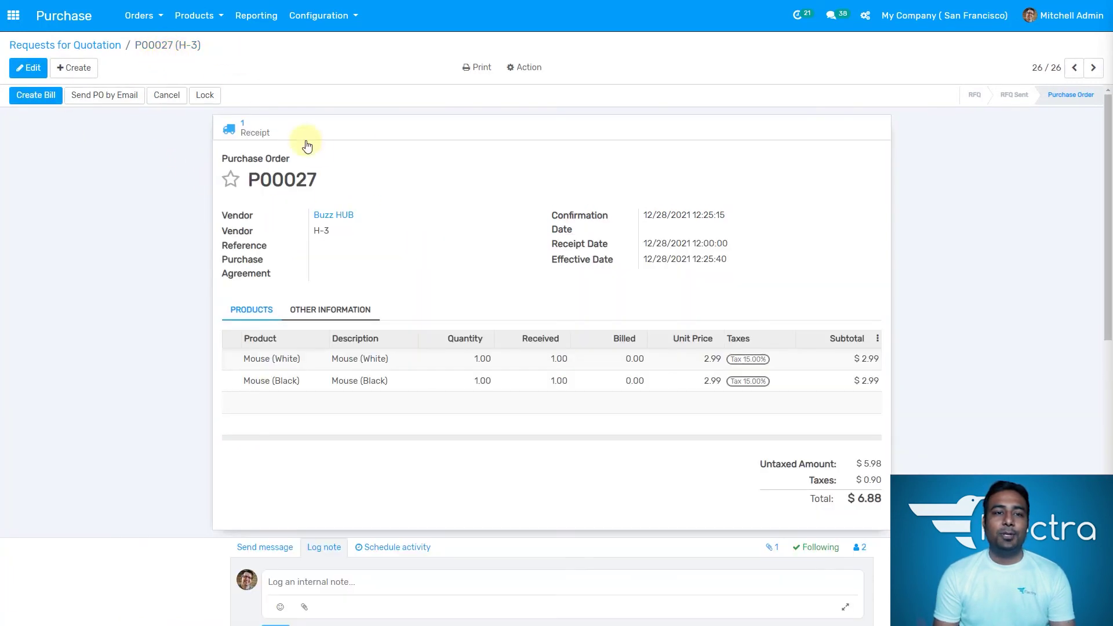
left_click(42, 100)
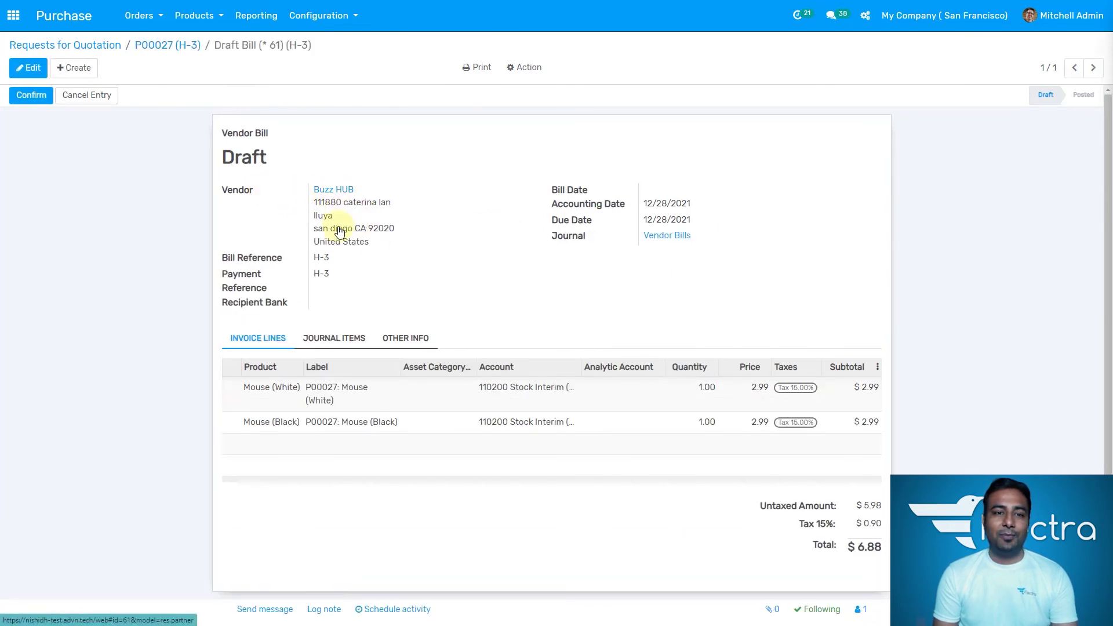
Step: Set the bill date to 12/28/2021, check journal items balance at 6.88, and save the draft
left_click(23, 68)
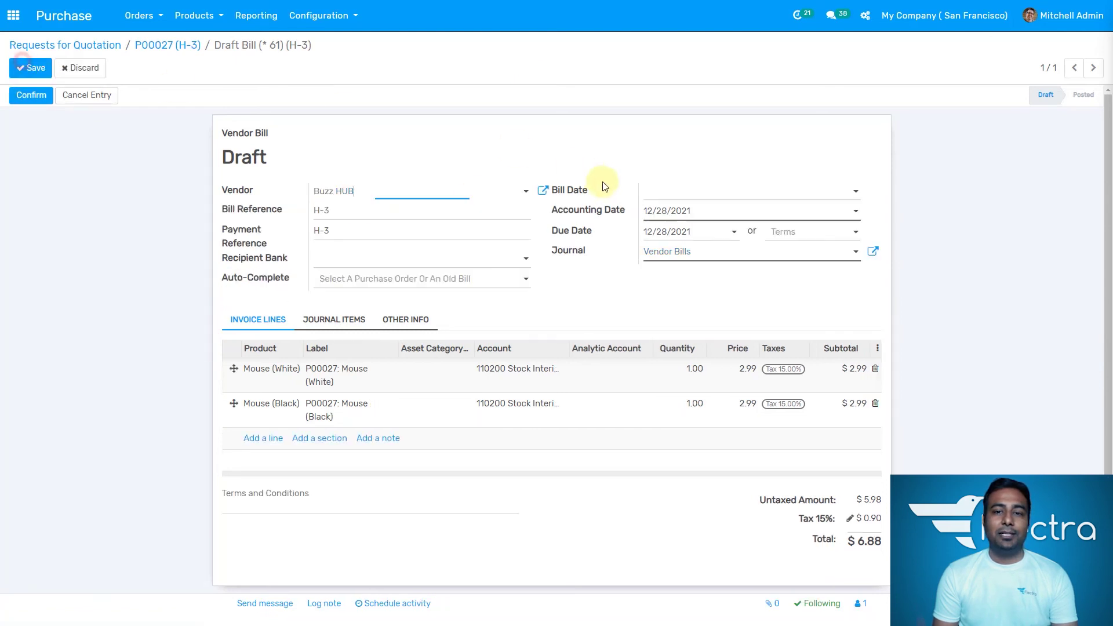
left_click(665, 191)
left_click(730, 313)
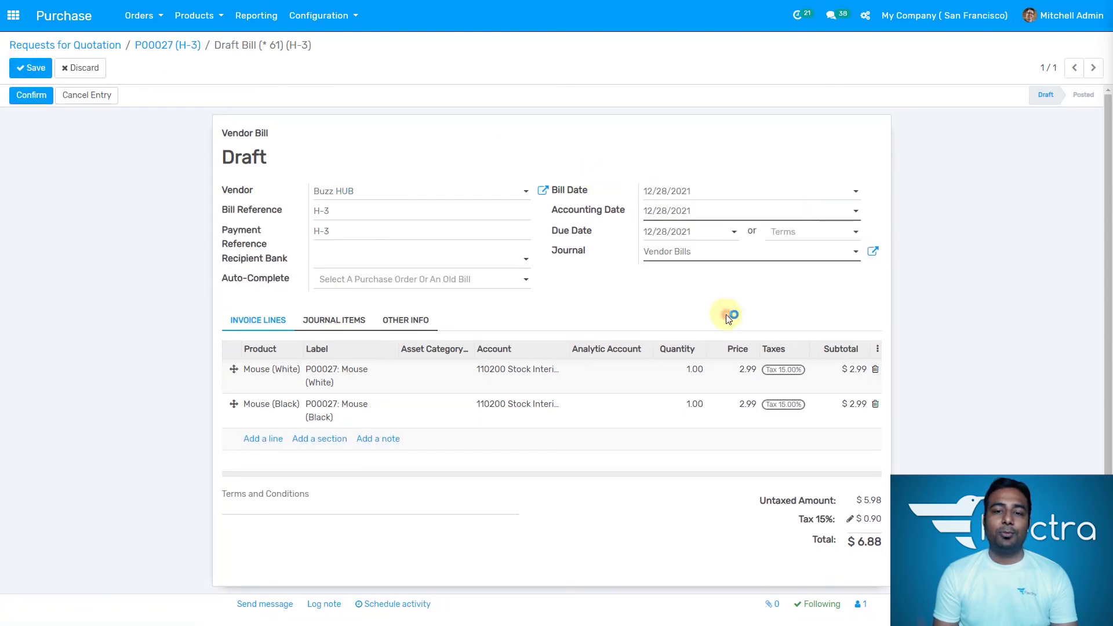
left_click(341, 261)
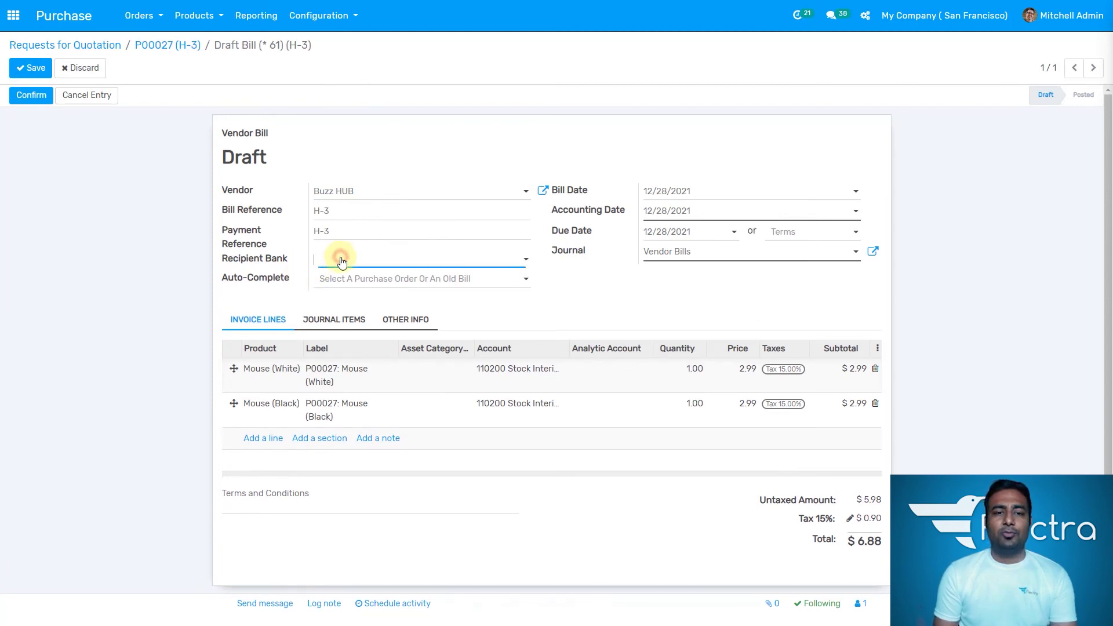
left_click(561, 292)
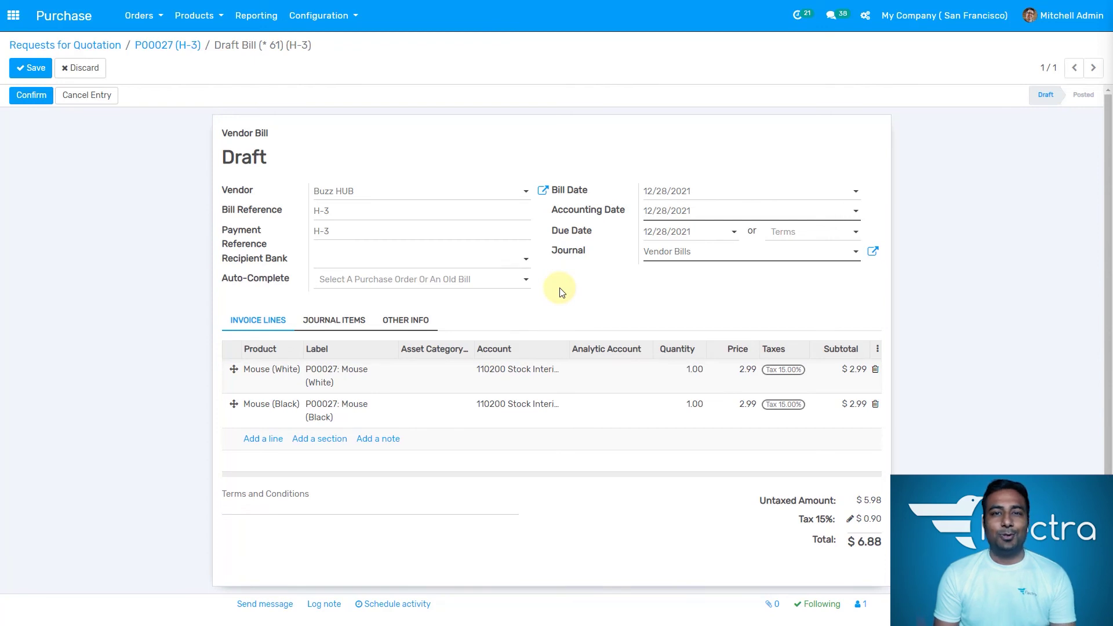
scroll(561, 292, "down", 2)
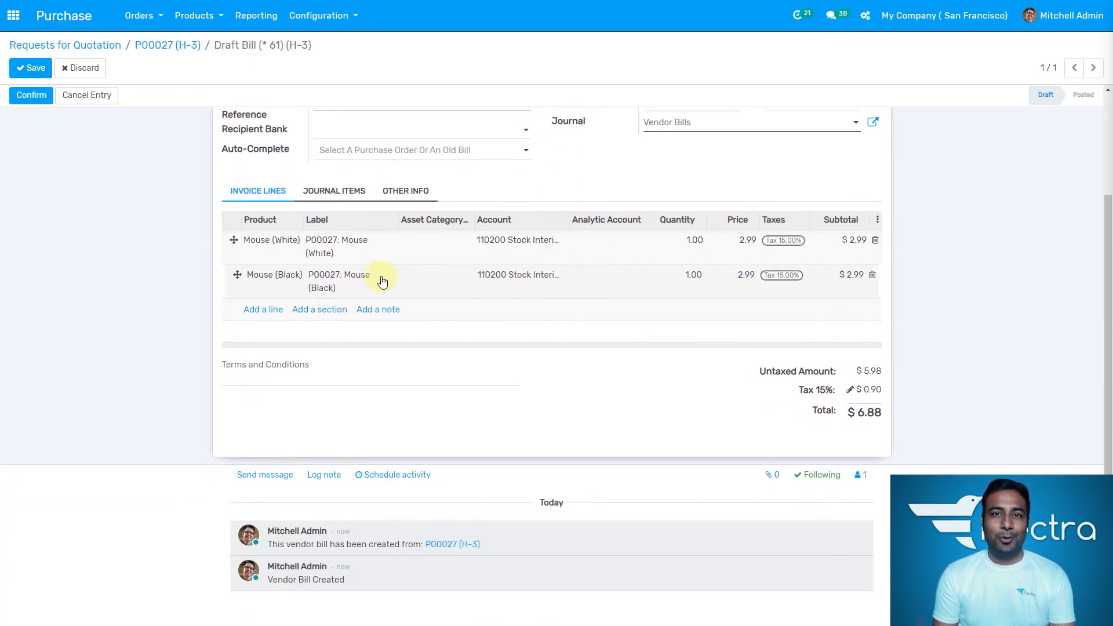
left_click(339, 196)
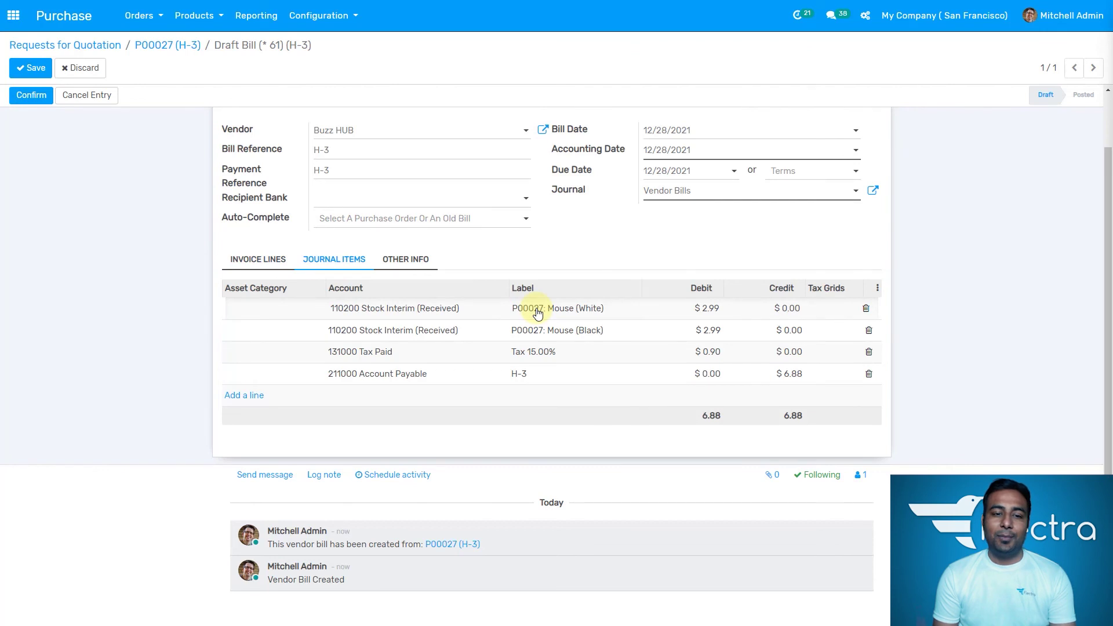
left_click(39, 70)
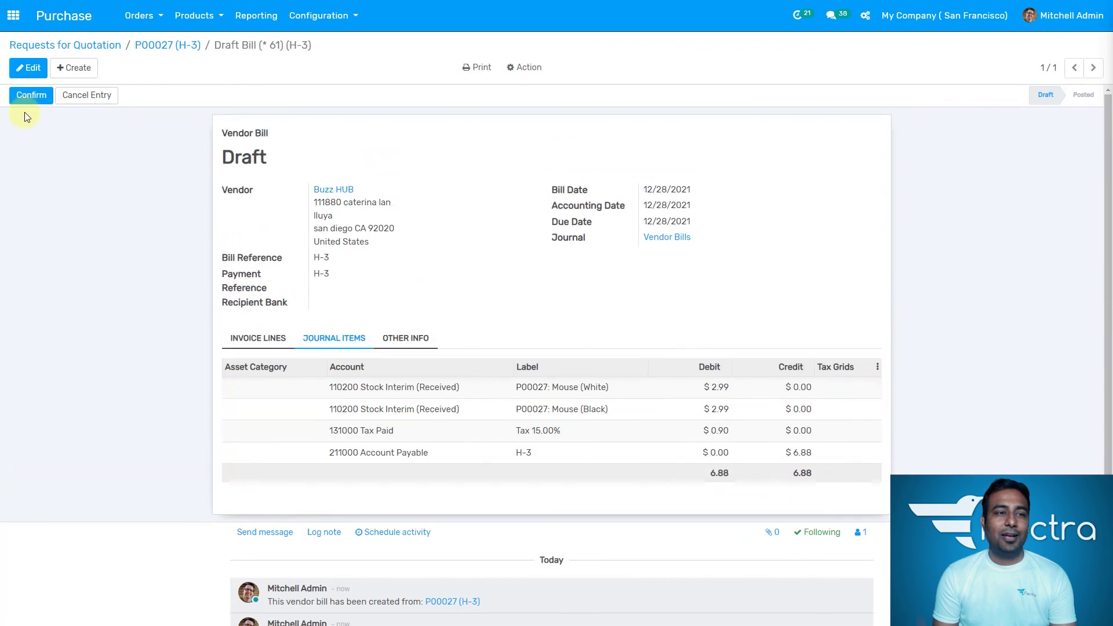
Step: Post the bill as BILL/2021/12/0012, then view P00027 as a $6.88 Purchase Order in the RFQ list
left_click(30, 98)
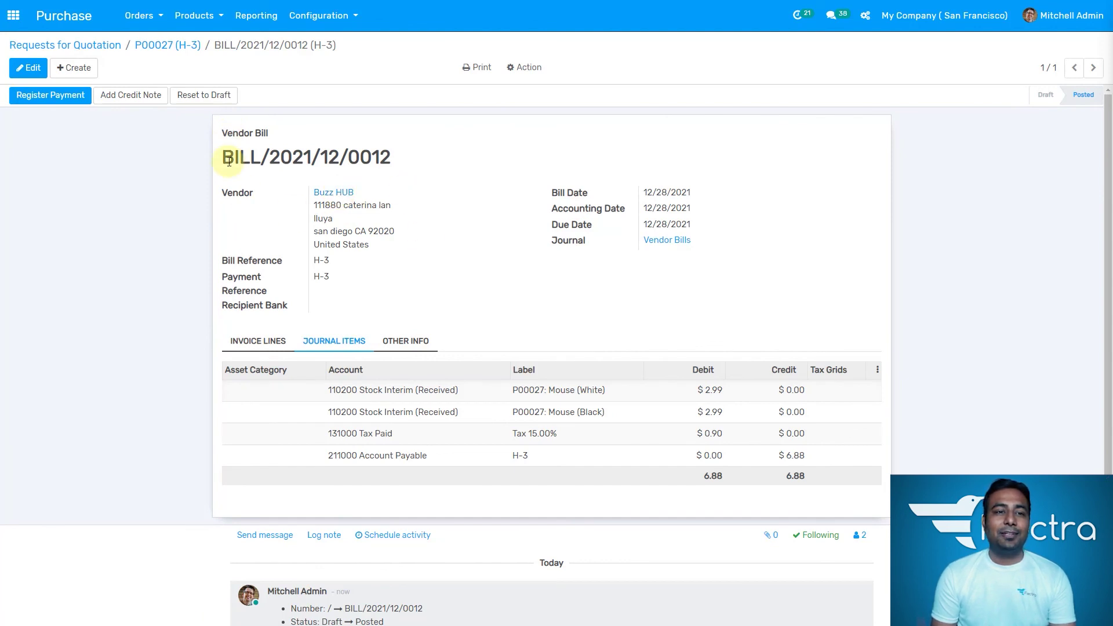
left_click_drag(230, 162, 399, 151)
left_click(396, 185)
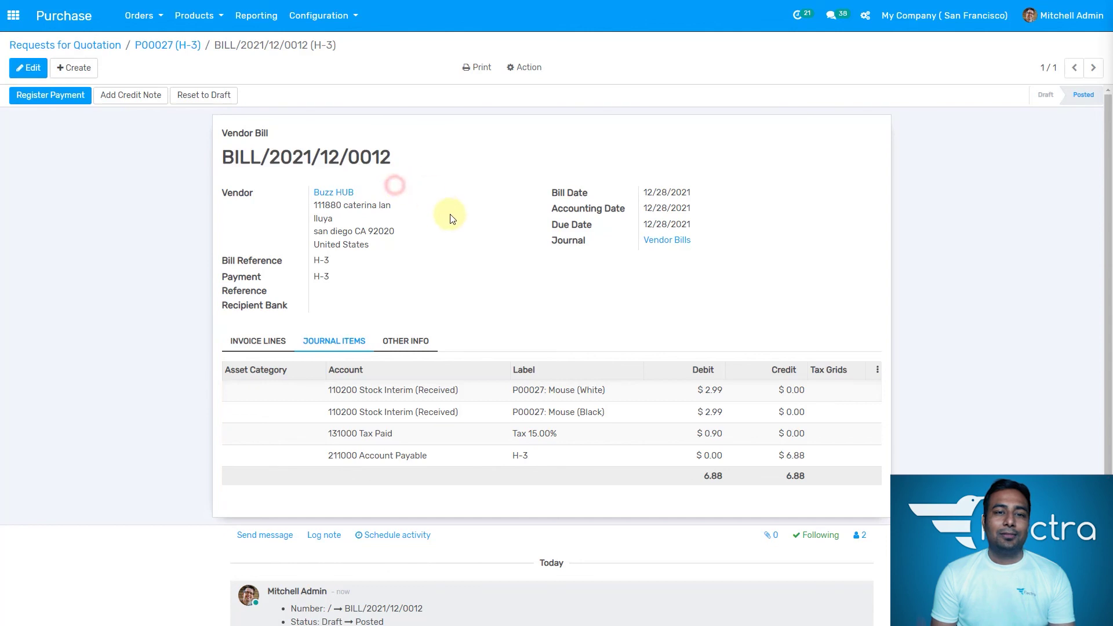
left_click(404, 160)
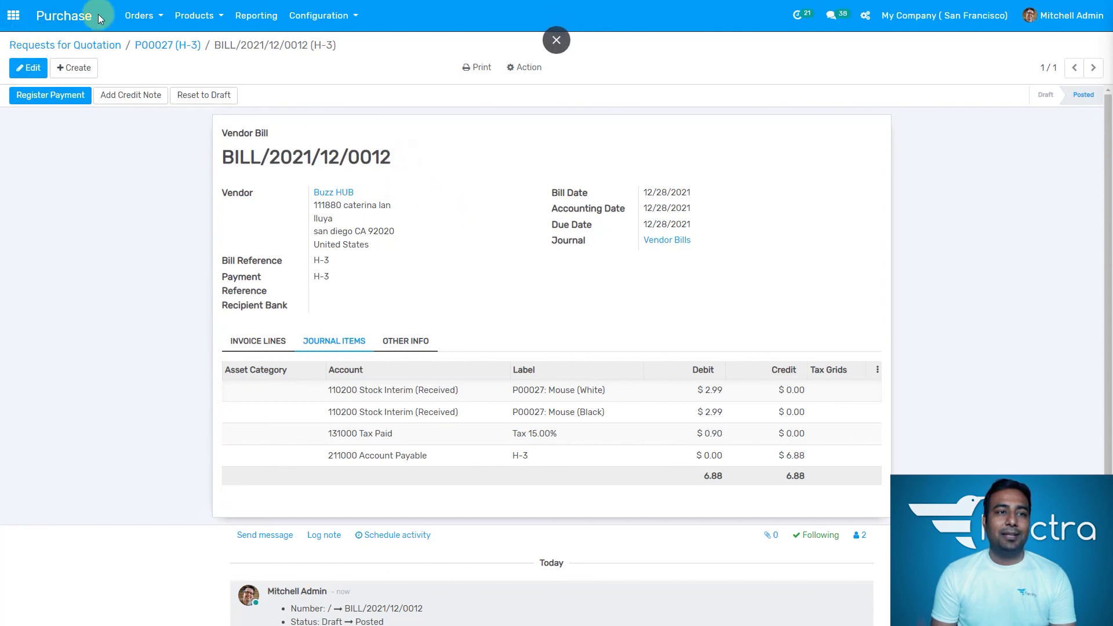
left_click(86, 30)
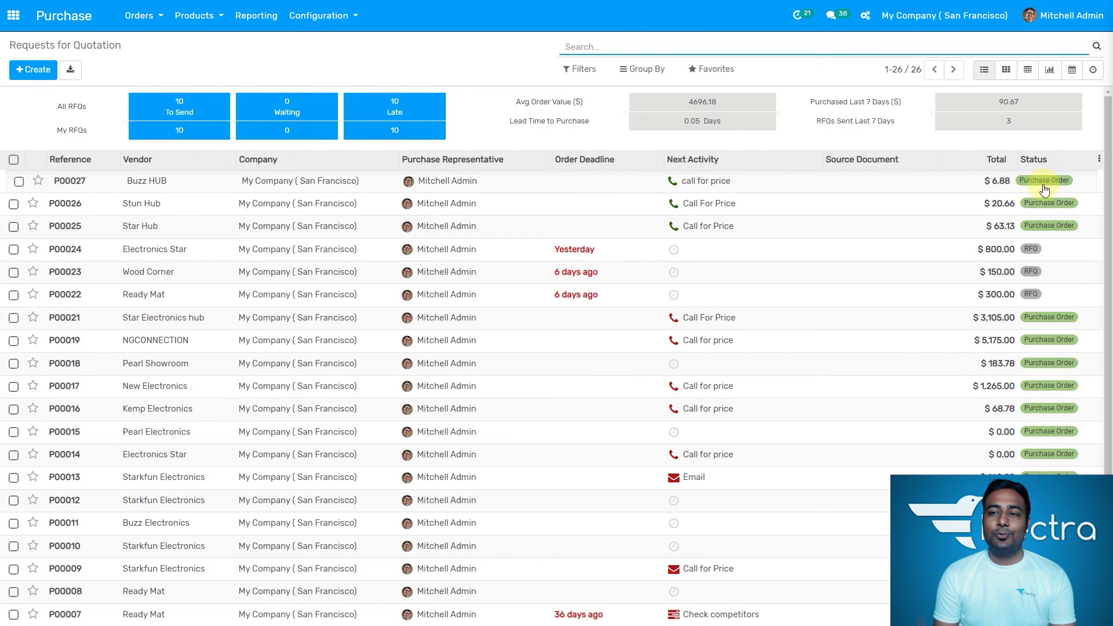
left_click(145, 18)
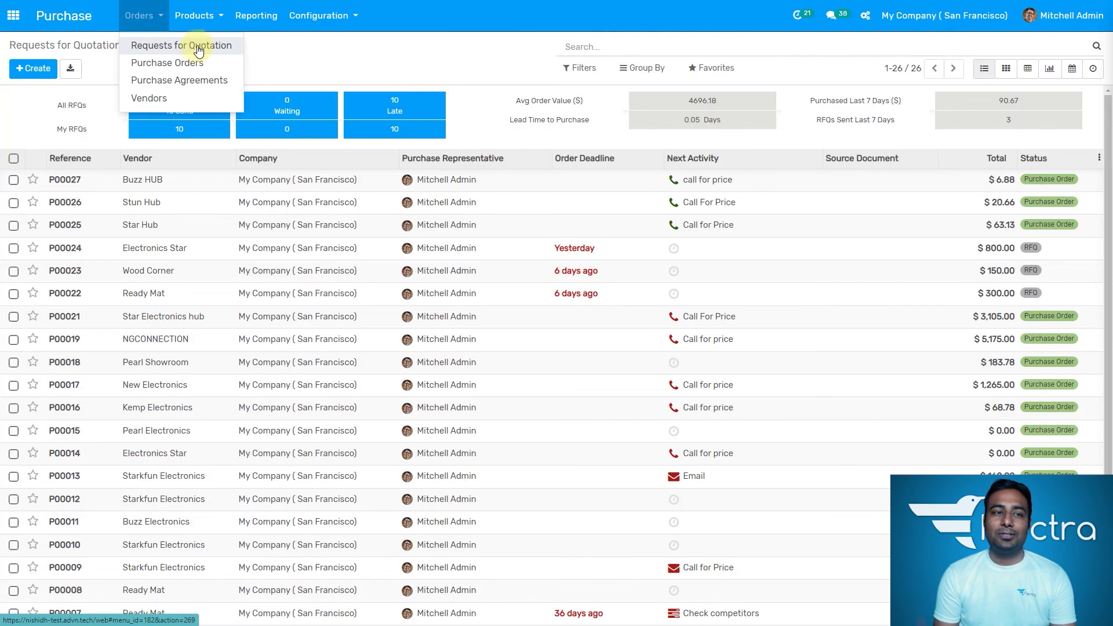
left_click(335, 73)
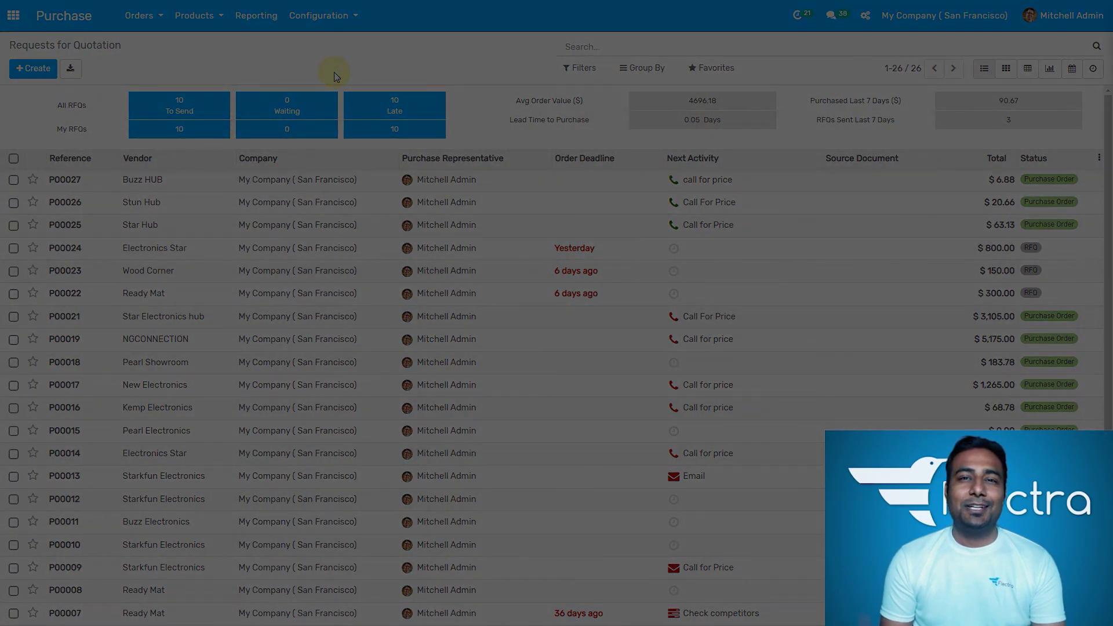